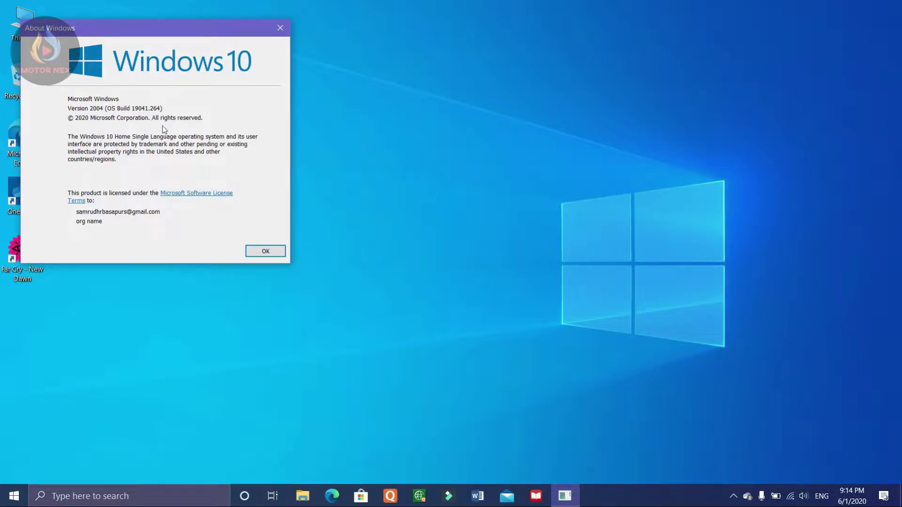
Move the About Windows dialog to the middle of the desktop and close it.
left_click_drag(185, 30, 497, 142)
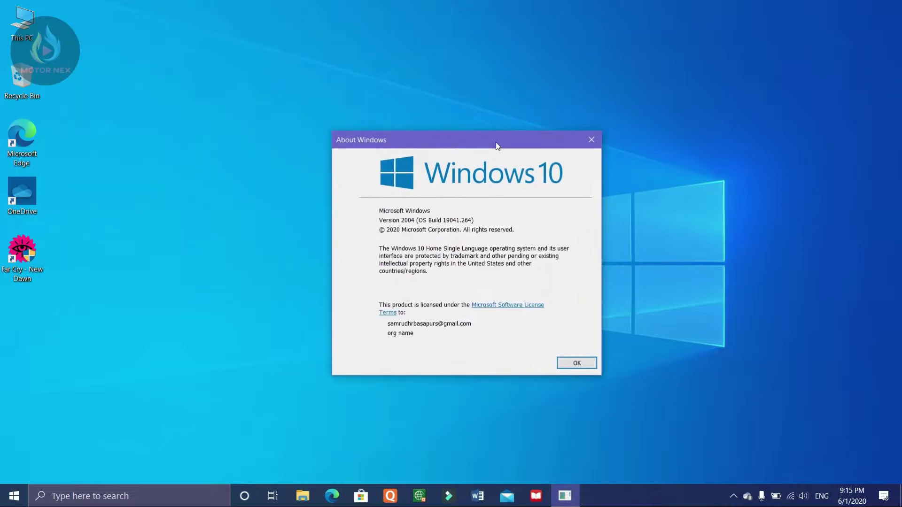
left_click(576, 363)
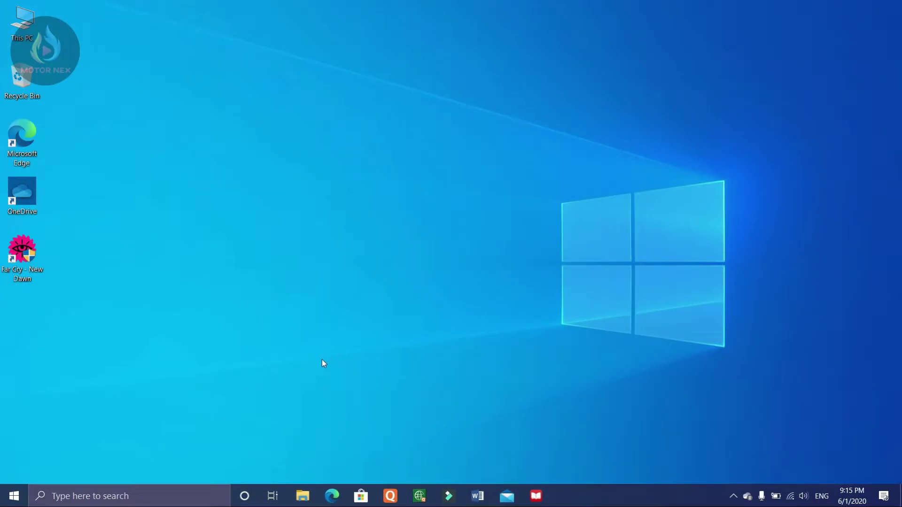
Run a screenshot-based visual search on the wallpaper's Windows logo, browse the matching images on Bing, and close the browser.
left_click(166, 497)
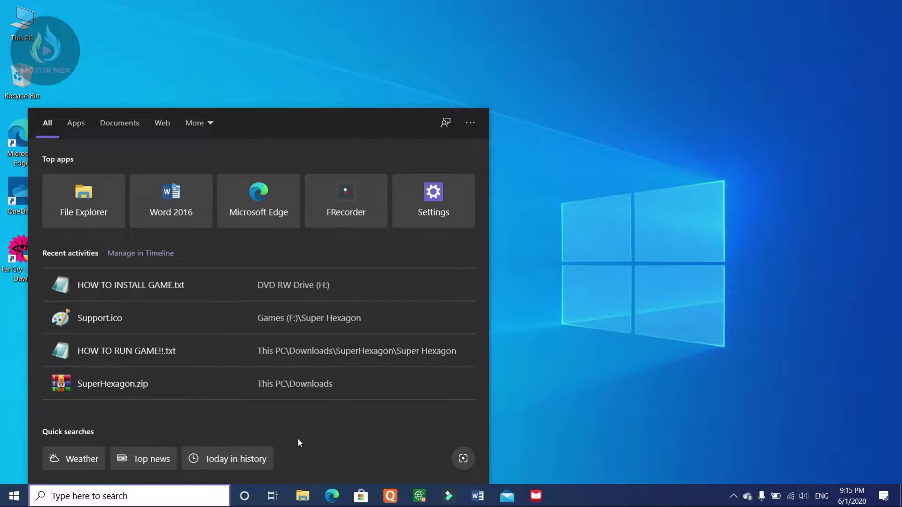
left_click(463, 459)
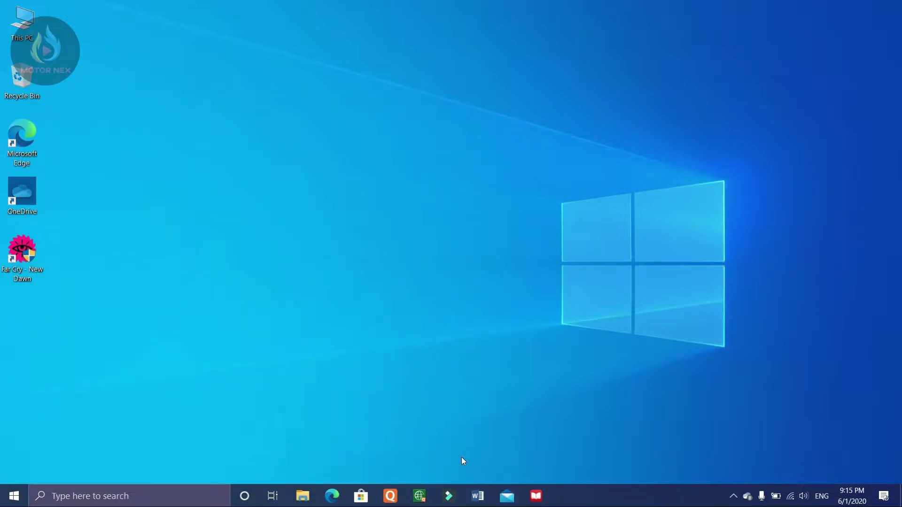
key("super+shift+s")
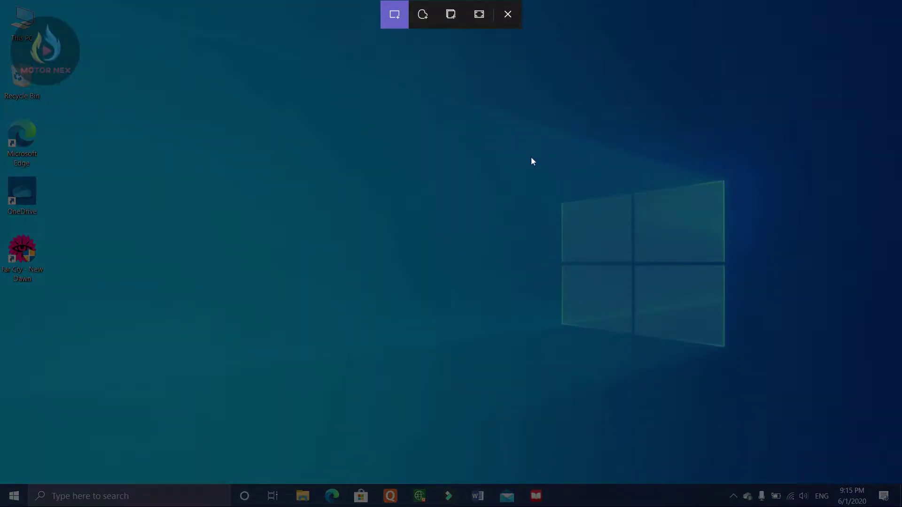
left_click_drag(490, 107, 814, 410)
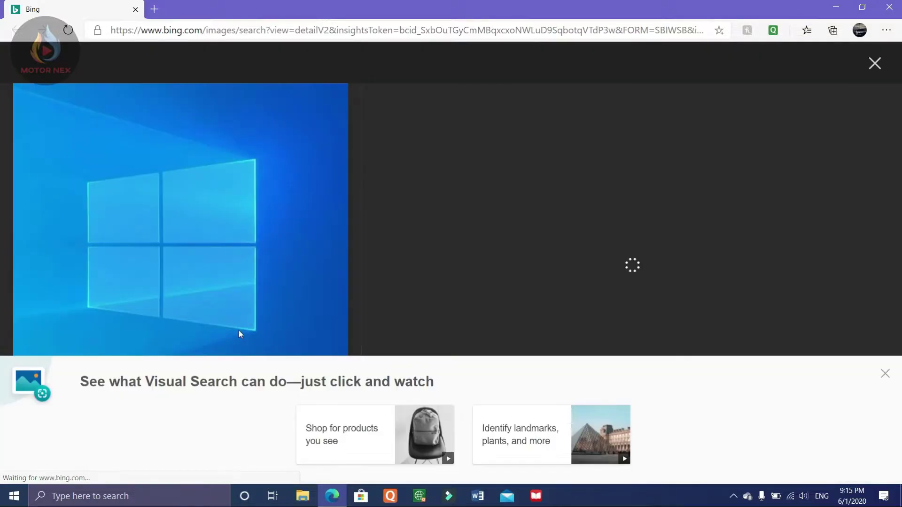
scroll(564, 263, "down", 1)
scroll(549, 301, "down", 4)
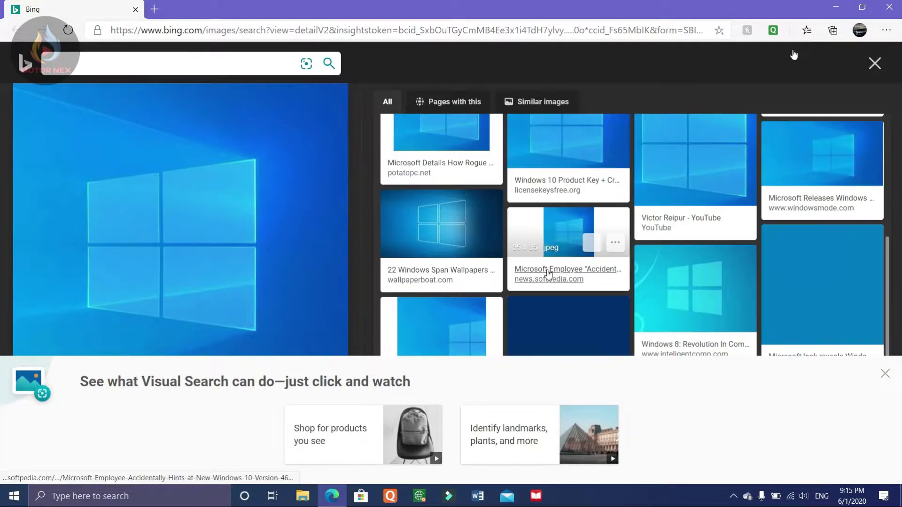
left_click(889, 7)
Search Windows for the misspelled word "cmarea" to test typo correction, and dismiss the results.
left_click(103, 498)
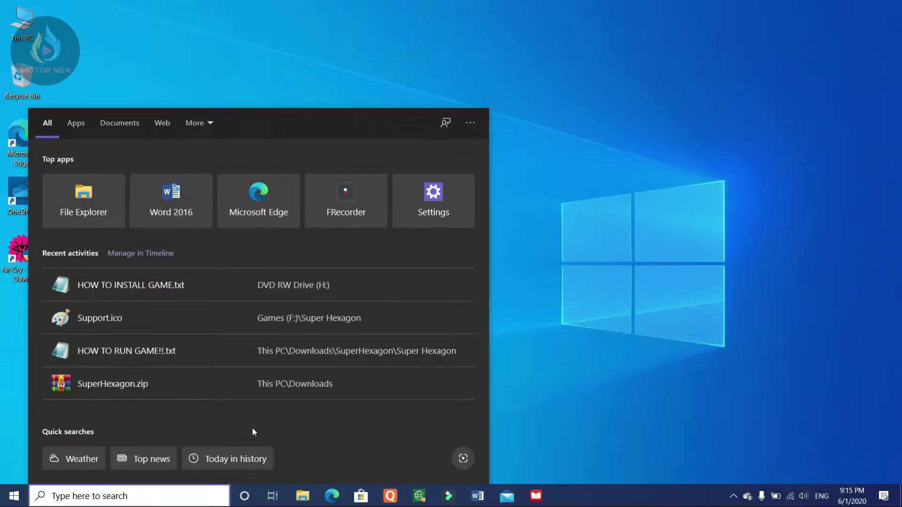
left_click(534, 160)
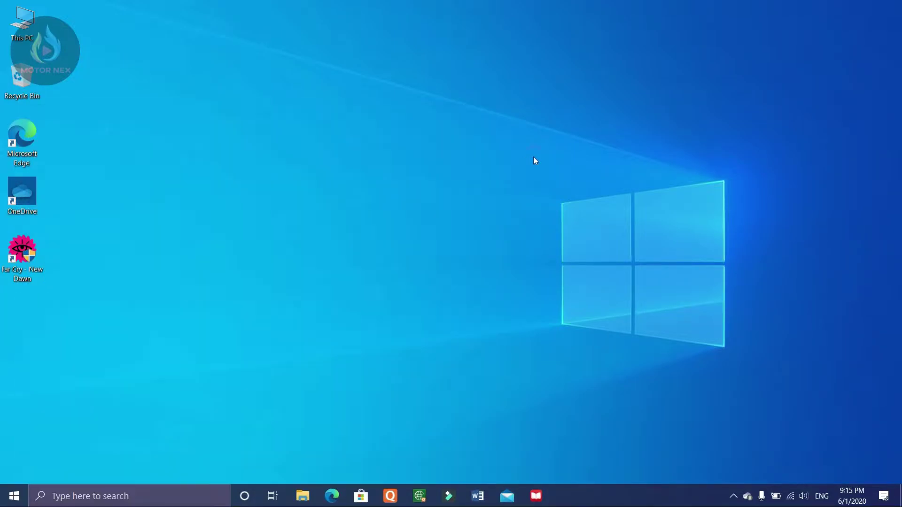
left_click(97, 499)
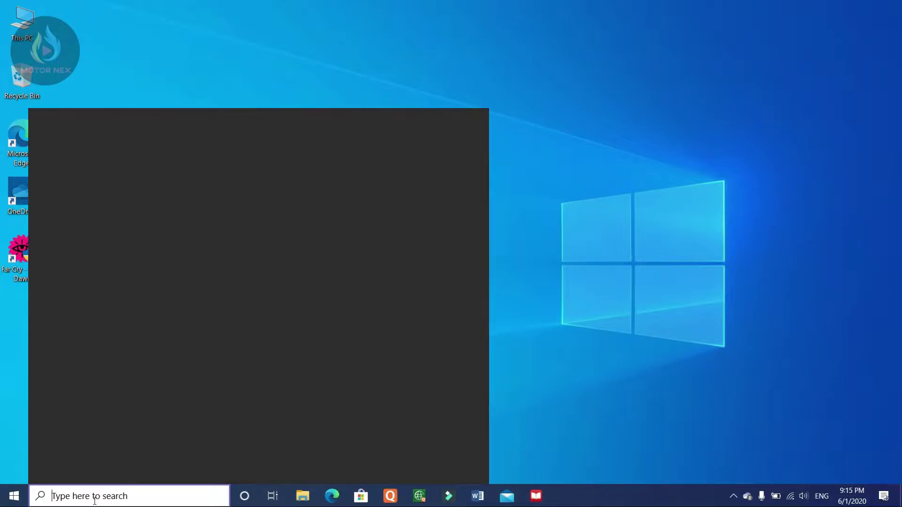
type("c")
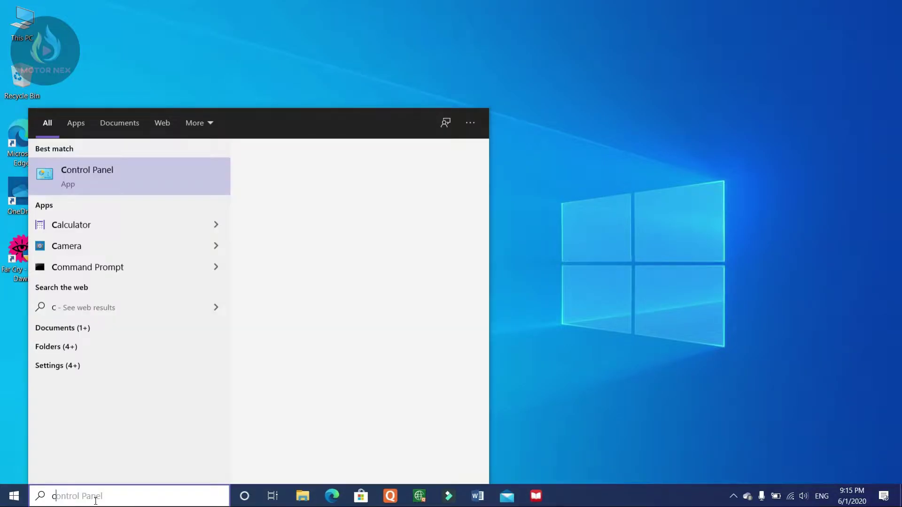
type("marea")
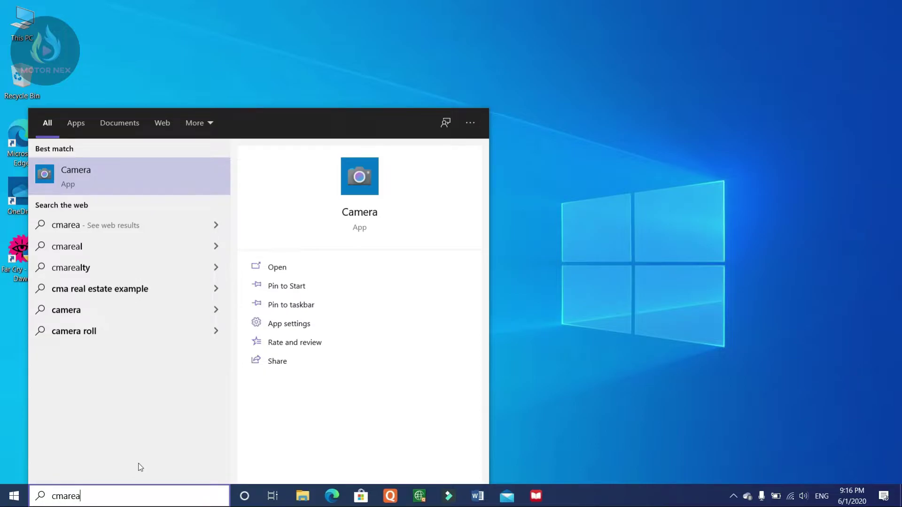
left_click(603, 157)
left_click(140, 502)
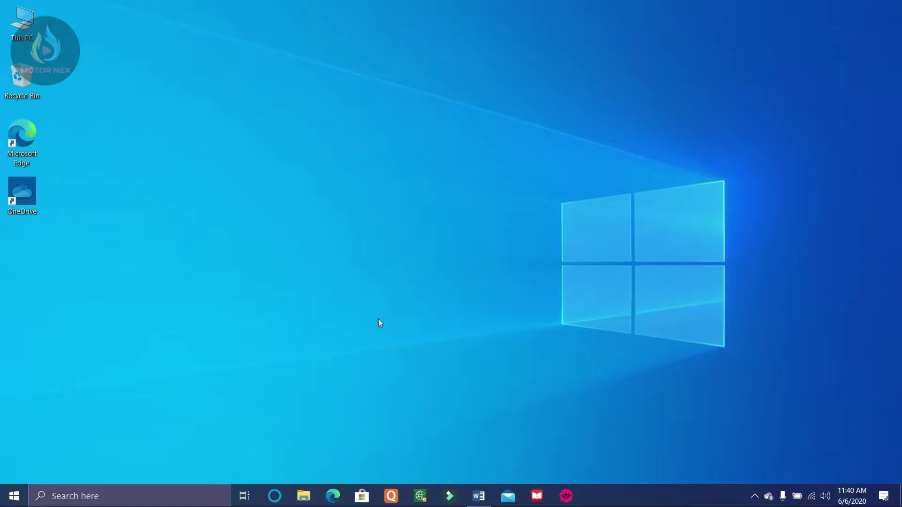
Open Cortana and maximize its window.
left_click(275, 496)
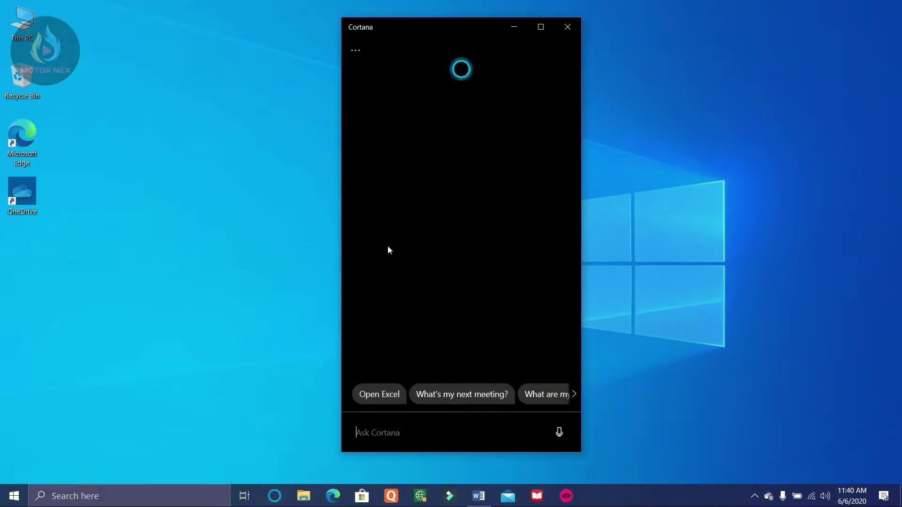
left_click(540, 26)
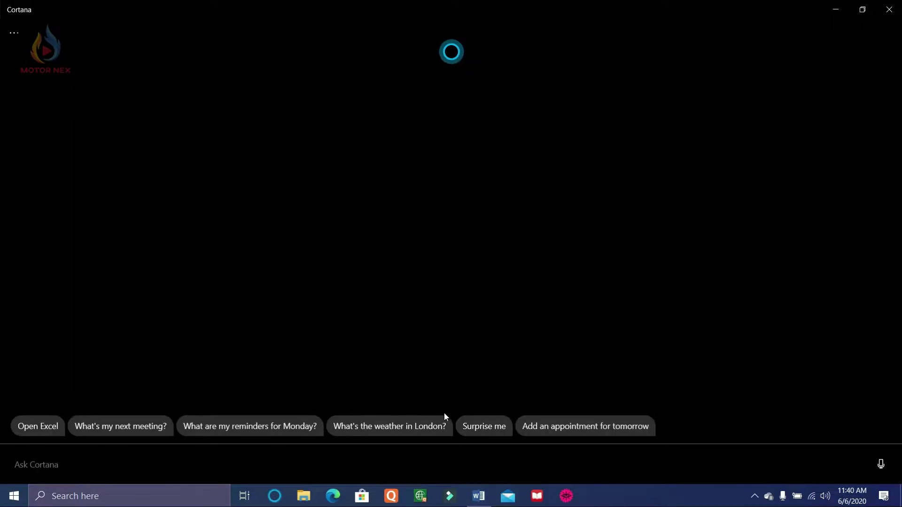
Draft the Cortana request "New Updates from Store", erase it without sending, and restore the window to its smaller size.
type("New Updates from Store")
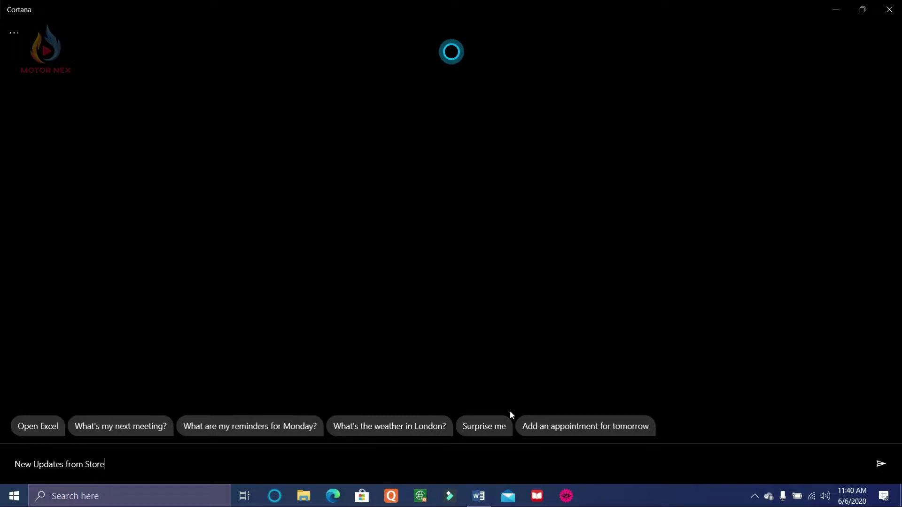
key("BackSpace")
key("BackSpace")
key("BackSpace")
key("BackSpace")
key("BackSpace")
key("BackSpace")
key("BackSpace")
key("BackSpace")
key("BackSpace")
key("BackSpace")
key("BackSpace")
key("BackSpace")
key("BackSpace")
key("BackSpace")
key("BackSpace")
key("BackSpace")
key("BackSpace")
key("BackSpace")
key("BackSpace")
key("BackSpace")
left_click(859, 9)
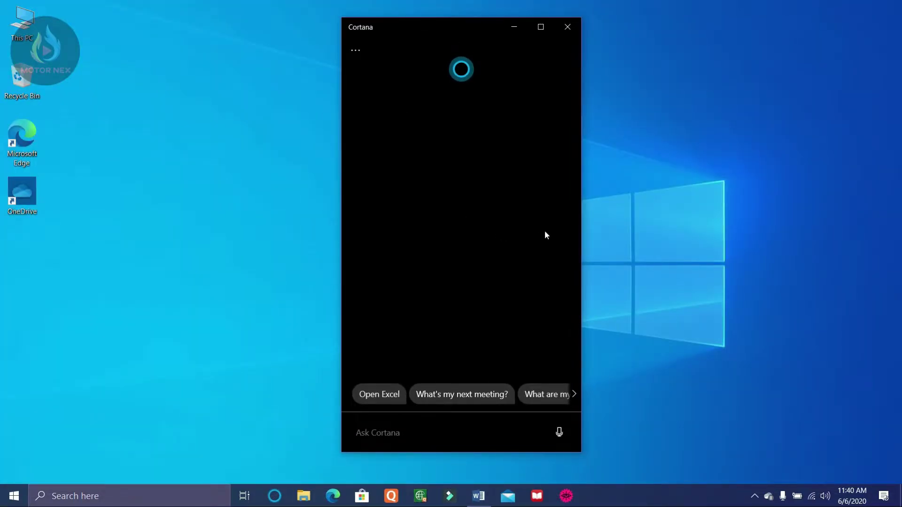
Browse Cortana's row of suggested requests through to the last suggestion.
left_click(576, 397)
left_click(576, 397)
left_click(576, 397)
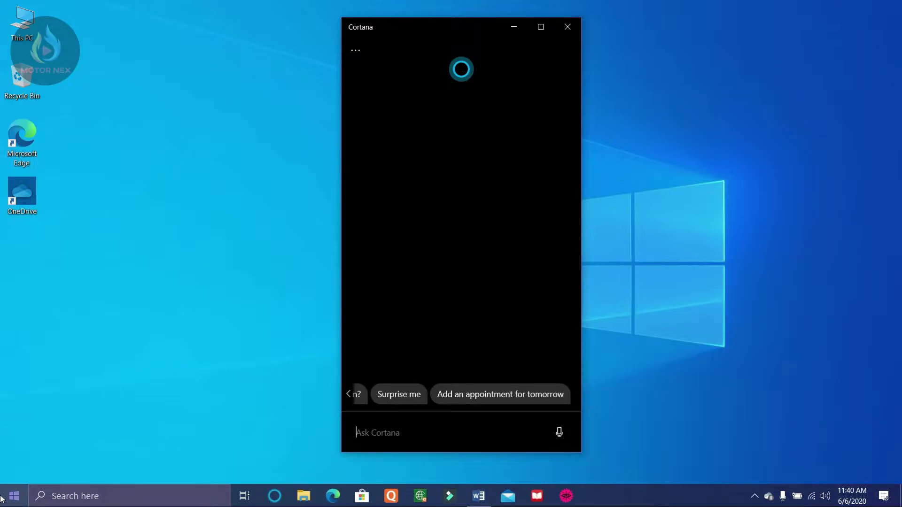
Launch Cortana from the Start menu's app list.
left_click(14, 496)
scroll(58, 314, "down", 6)
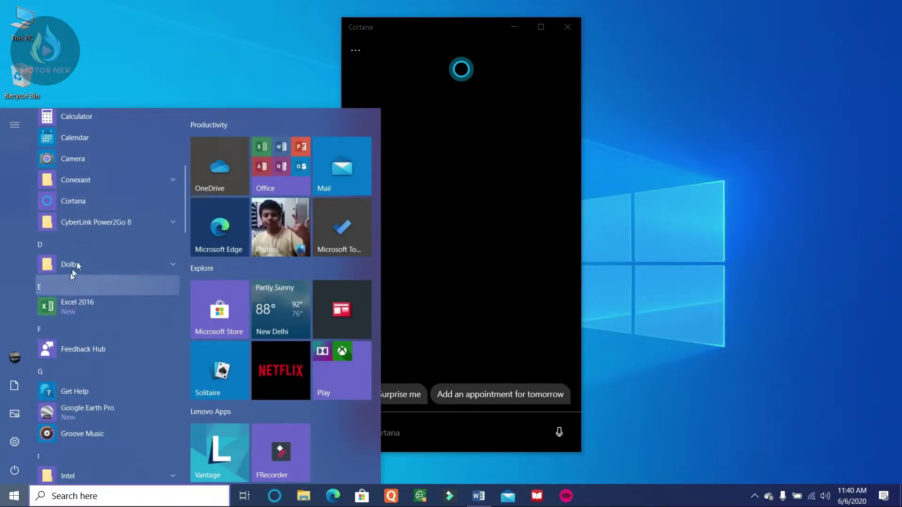
left_click(131, 205)
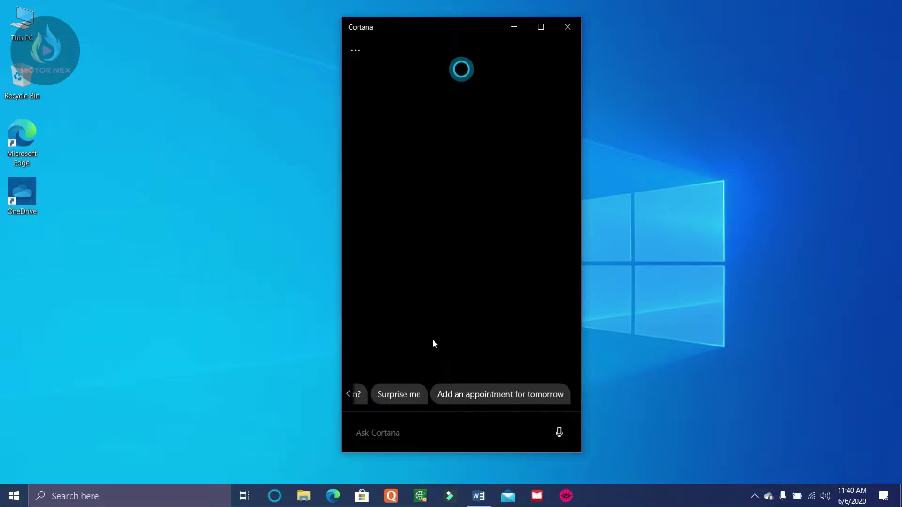
Draft the text "Big change Text" as a Cortana request and erase it without sending.
type("Big change Text")
key("BackSpace")
key("BackSpace")
key("BackSpace")
key("BackSpace")
key("BackSpace")
key("BackSpace")
key("BackSpace")
key("BackSpace")
key("BackSpace")
key("BackSpace")
key("BackSpace")
key("BackSpace")
key("BackSpace")
key("BackSpace")
key("BackSpace")
key("BackSpace")
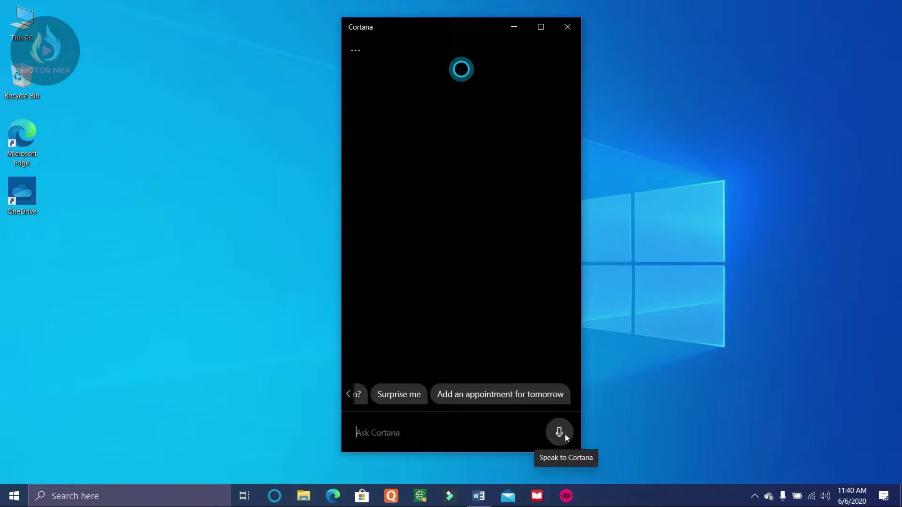
Ask Cortana by voice for the weather in Canada, send the written request "Weather in Cannada", and start voice input again.
left_click(565, 435)
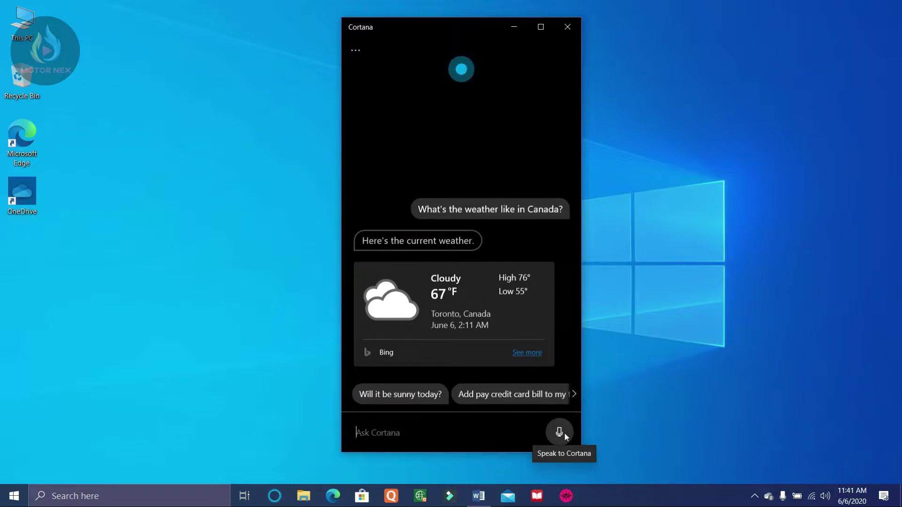
type("Weather")
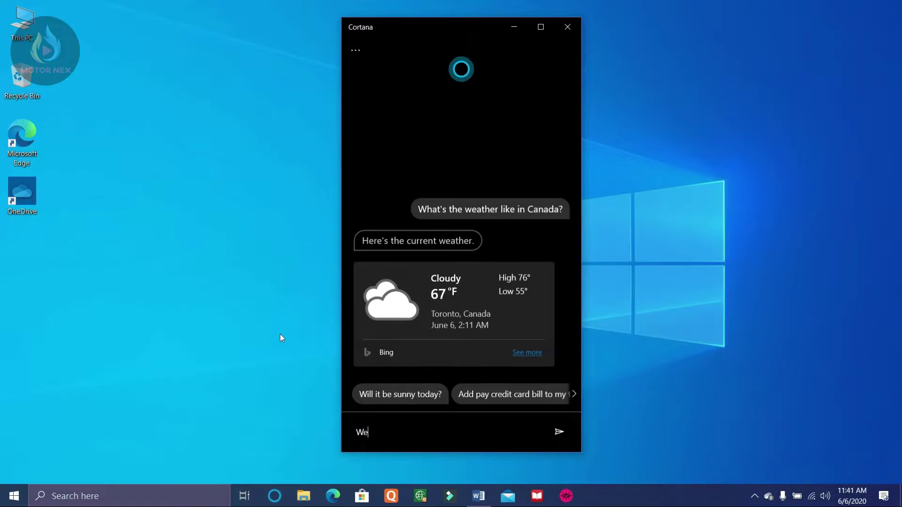
type(" in Cannada")
key("Return")
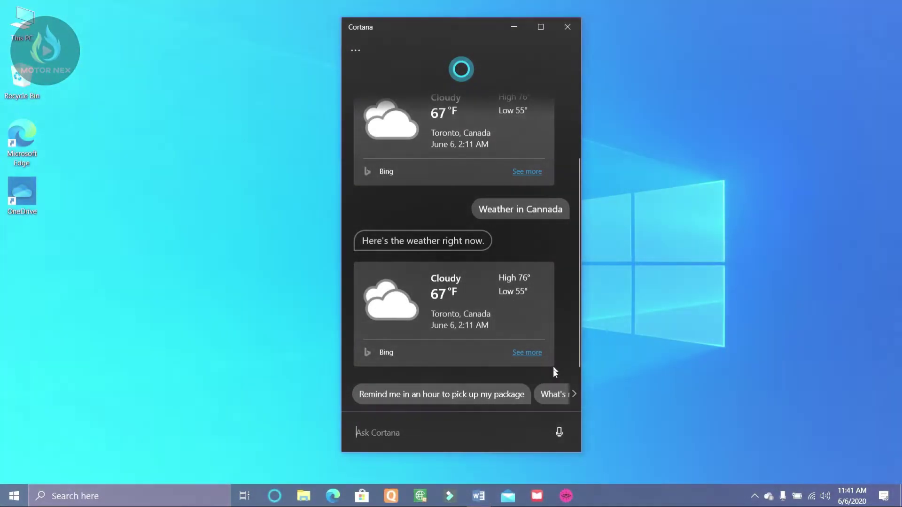
left_click(559, 432)
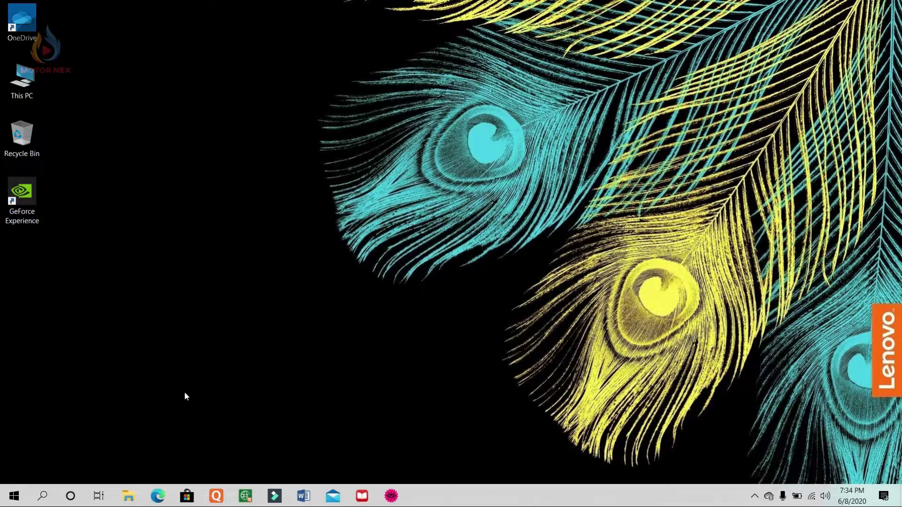
Start a screenshot-based web search for images similar to the feather wallpaper, and dismiss the search.
left_click(42, 496)
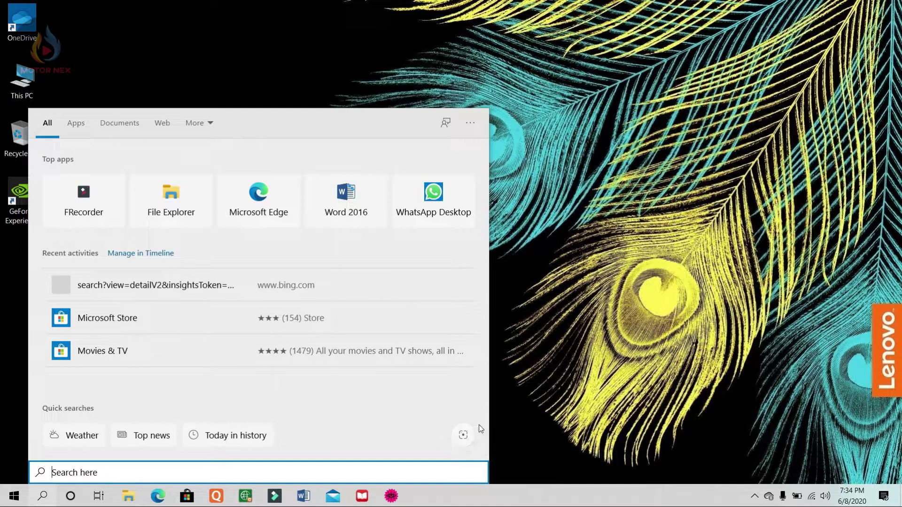
left_click(463, 435)
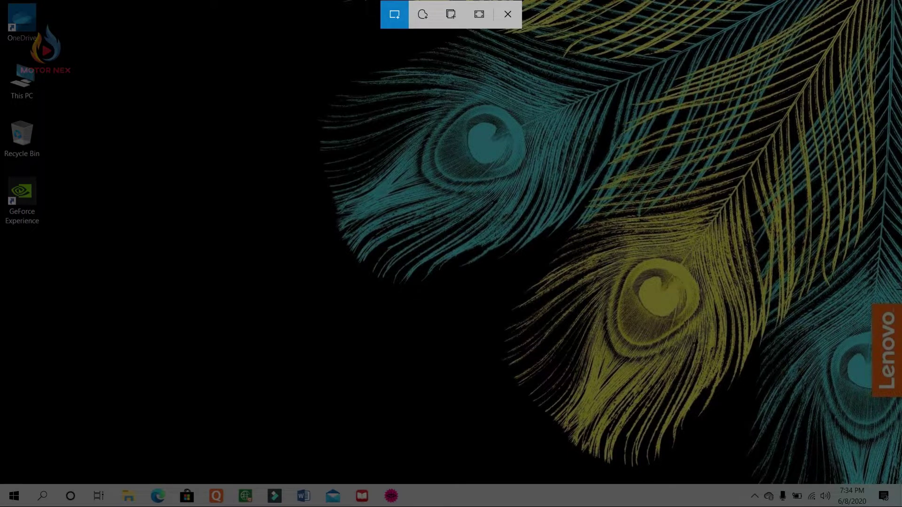
key("Escape")
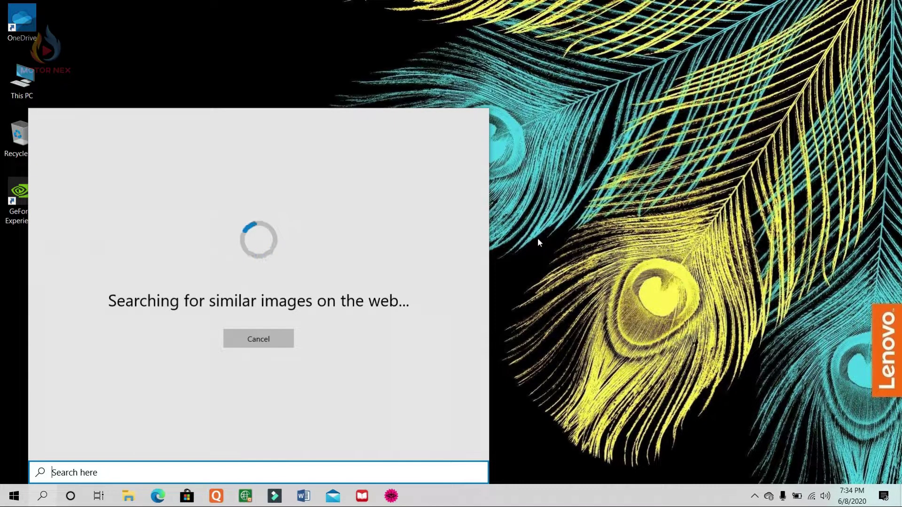
left_click(537, 238)
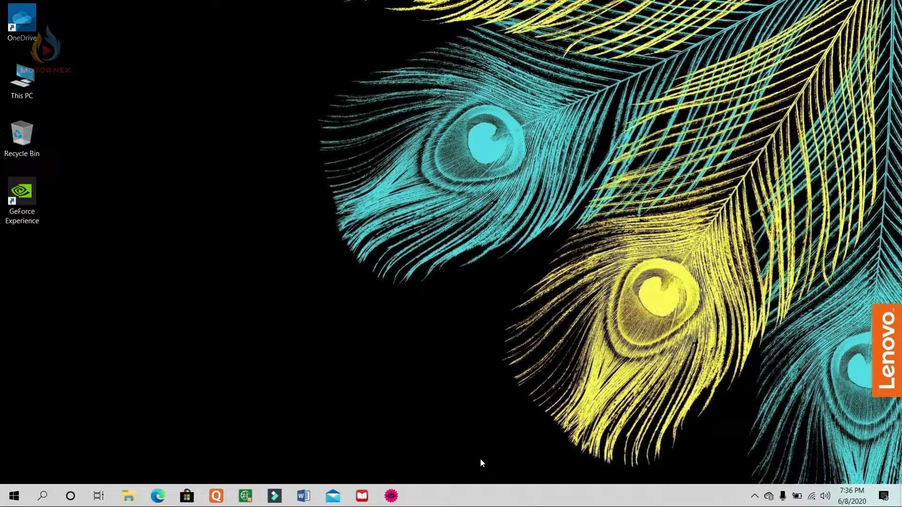
Examine the Disk 0 and GPU 0 performance details in a maximized Task Manager, and close it.
right_click(537, 496)
left_click(571, 434)
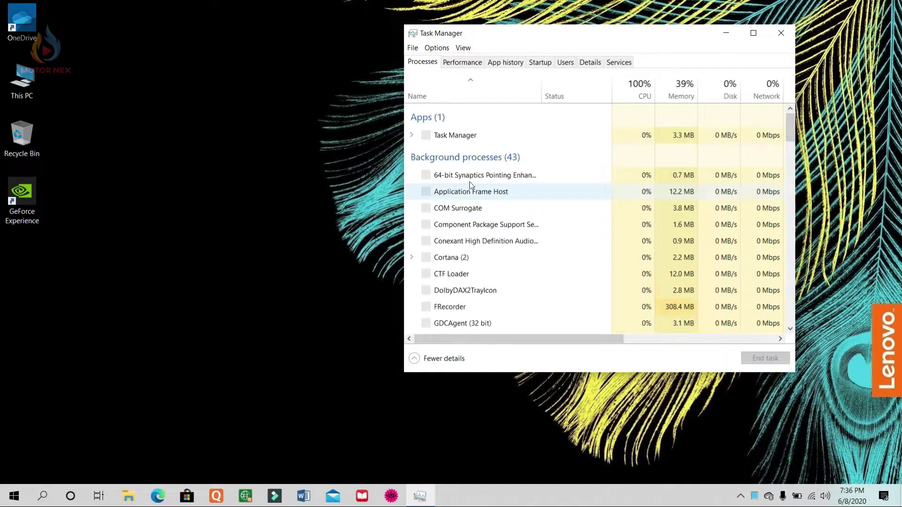
left_click(475, 66)
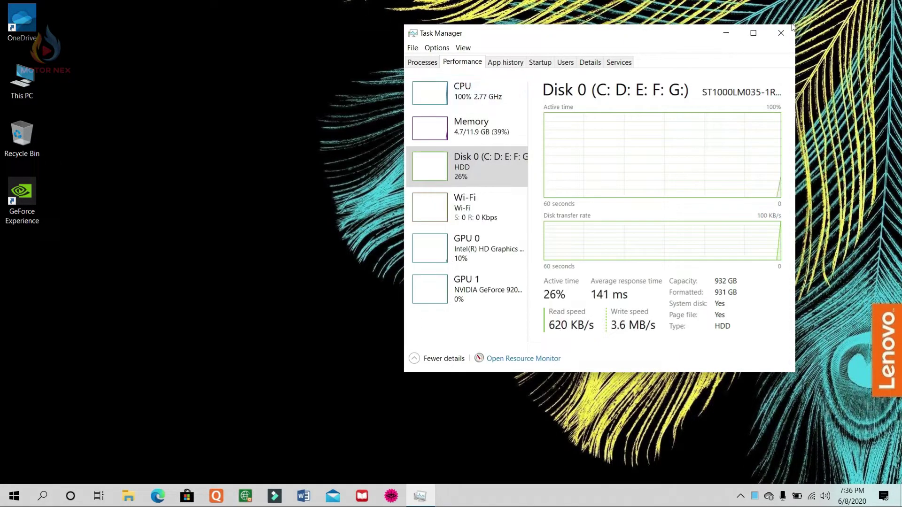
left_click(755, 33)
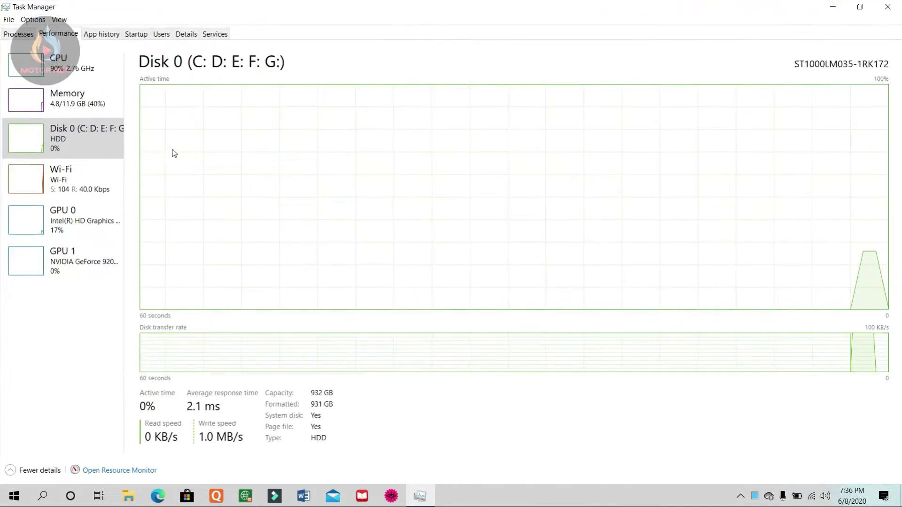
left_click(80, 144)
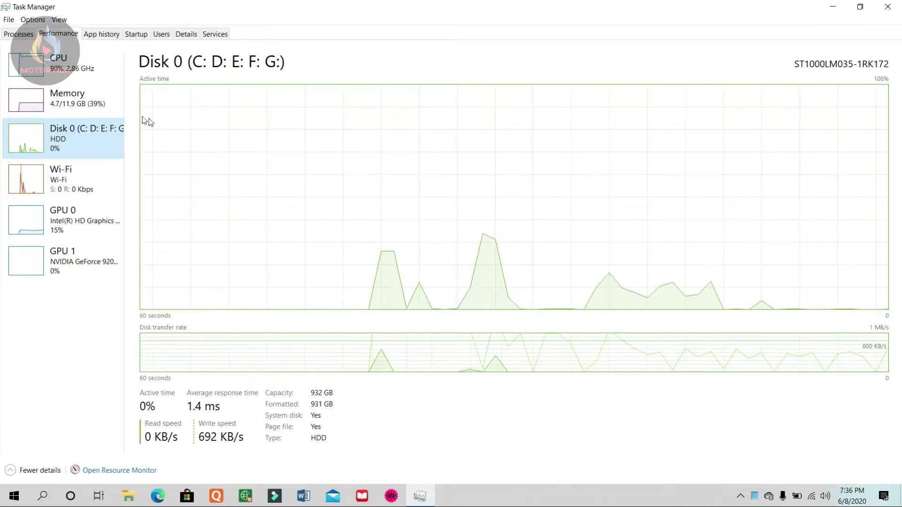
left_click(91, 237)
left_click(888, 7)
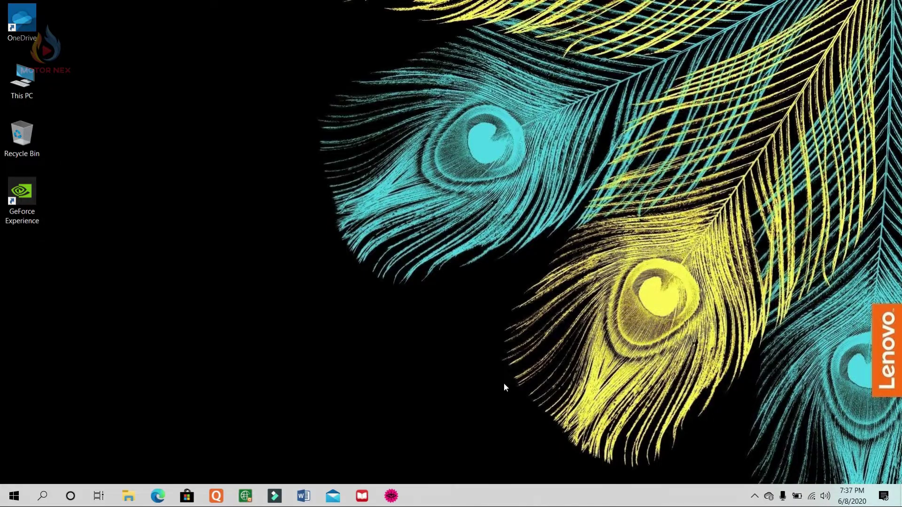
Open the account's sign-in options and try the switch that requires Windows Hello sign-in for Microsoft accounts.
key("super")
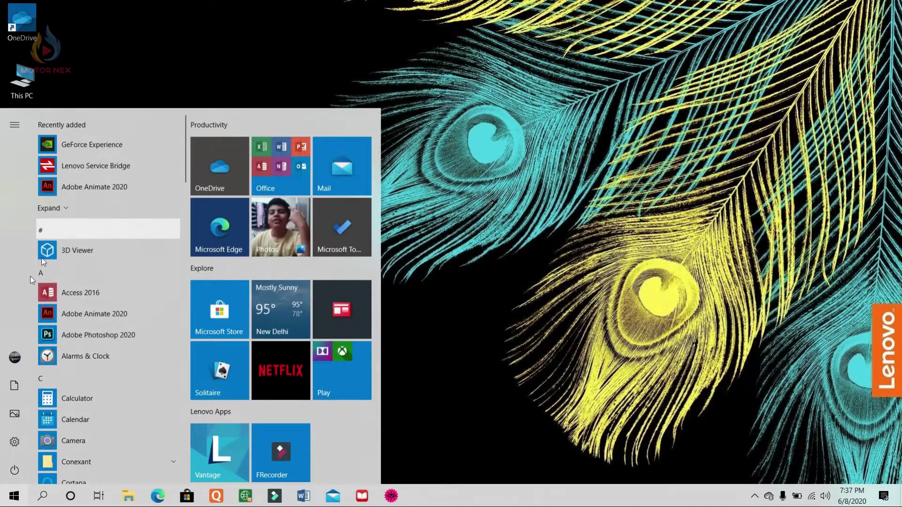
left_click(15, 358)
left_click(57, 291)
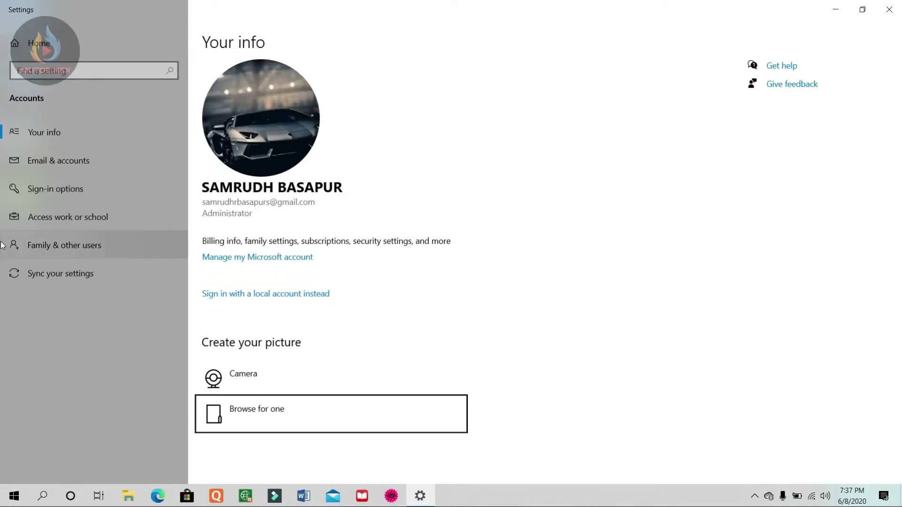
left_click(58, 191)
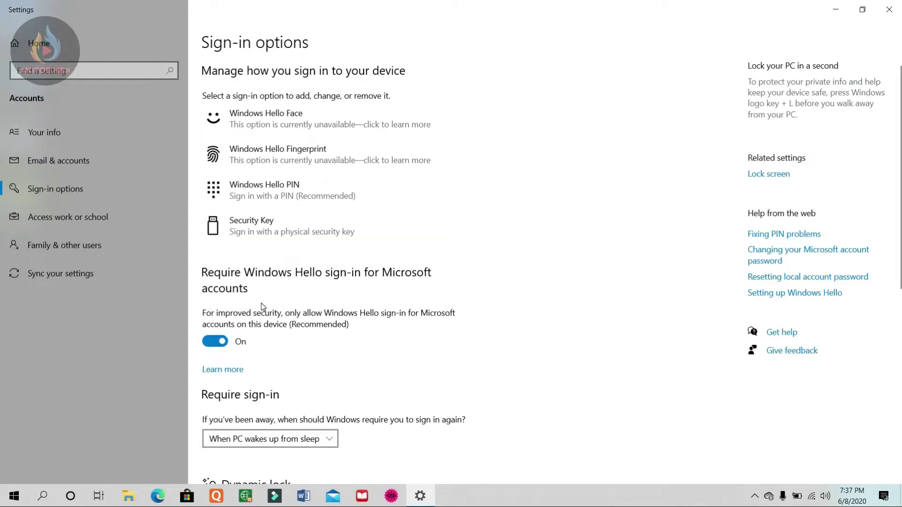
left_click(221, 349)
left_click(221, 348)
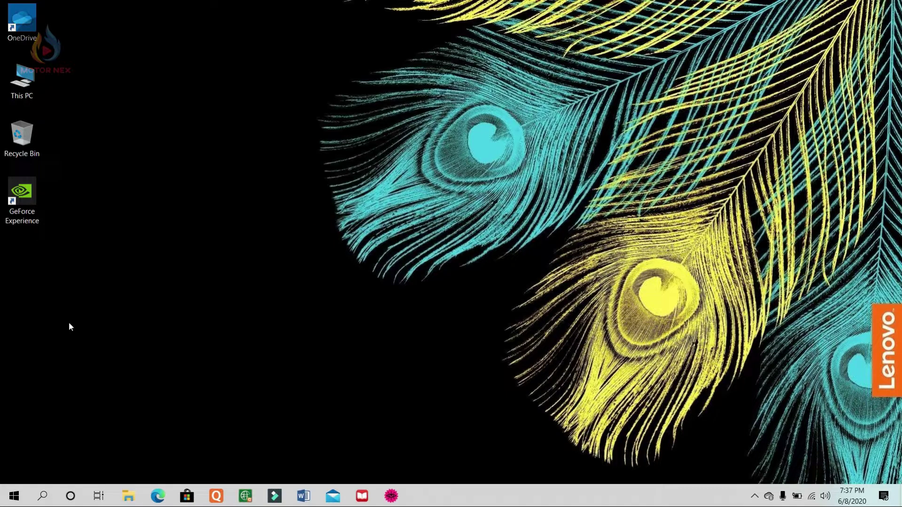
View the Network & Internet status page in Settings, and close Settings.
key("super")
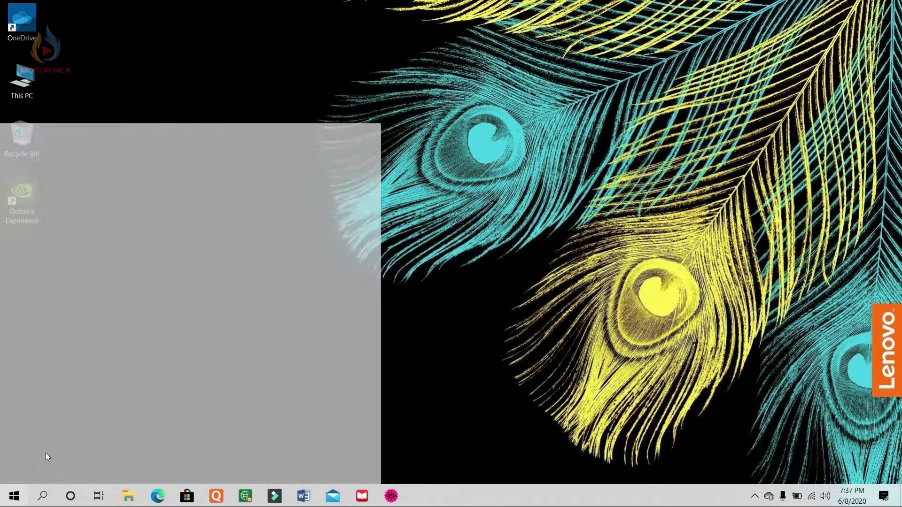
left_click(15, 442)
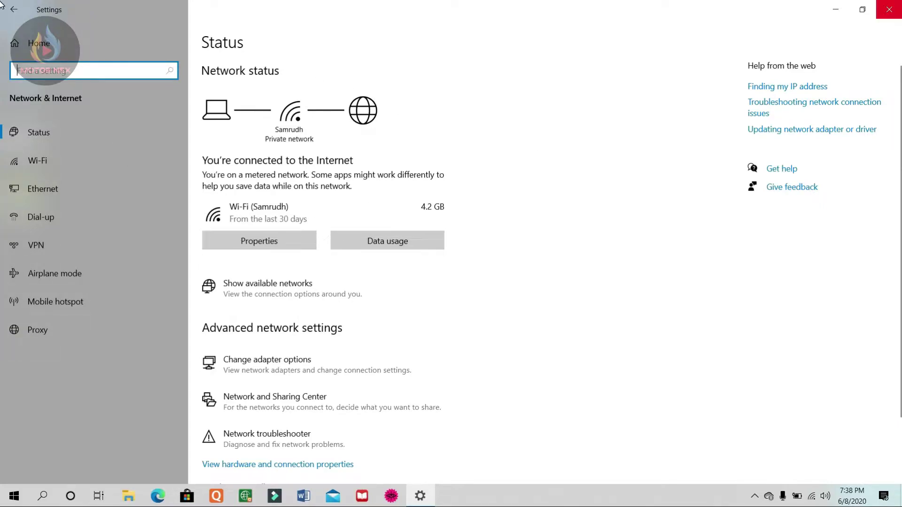
left_click(888, 8)
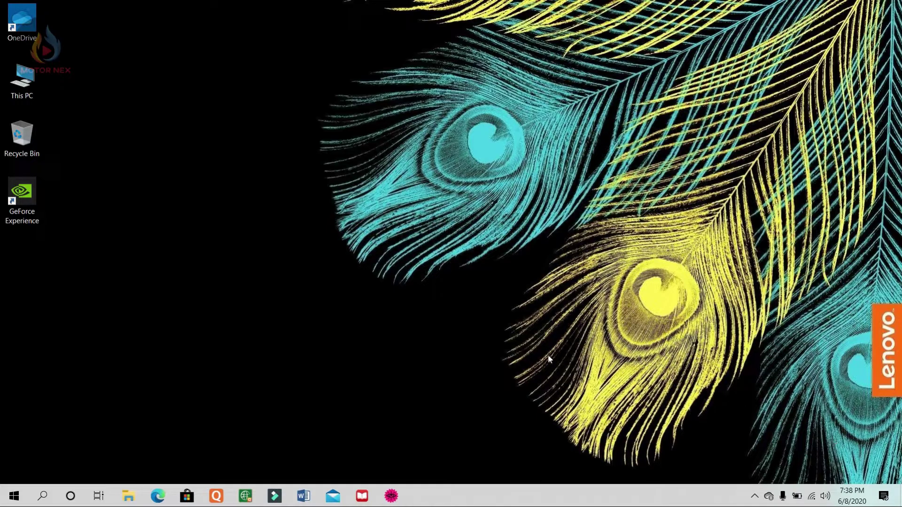
Look through the installed apps in Start and open Groove Music.
left_click(14, 496)
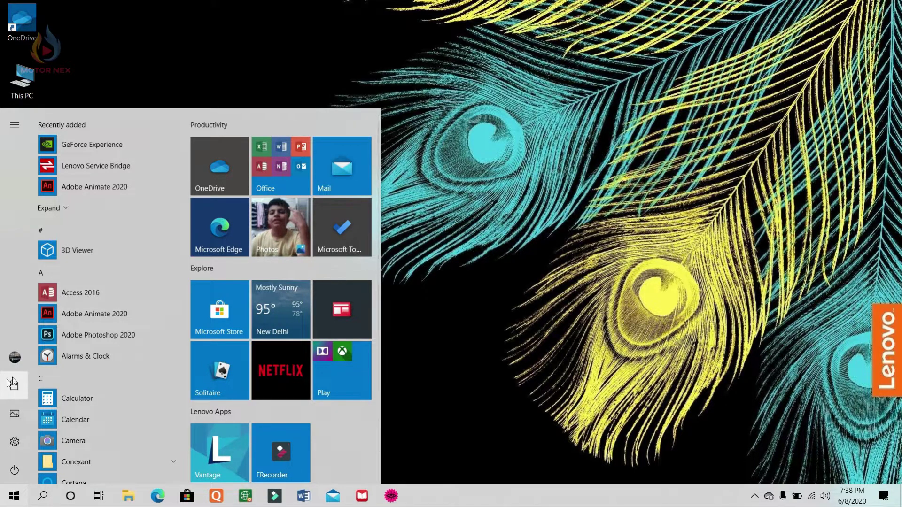
scroll(108, 360, "down", 5)
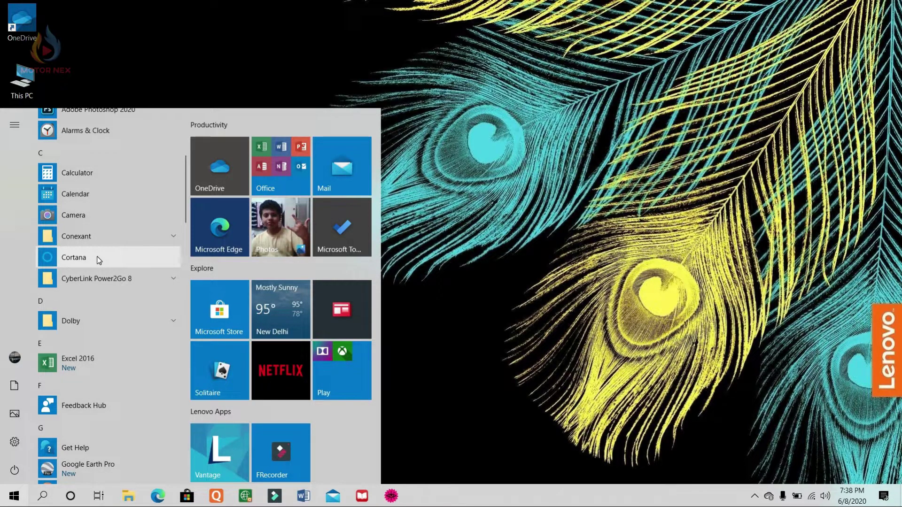
scroll(97, 256, "down", 5)
scroll(97, 259, "down", 1)
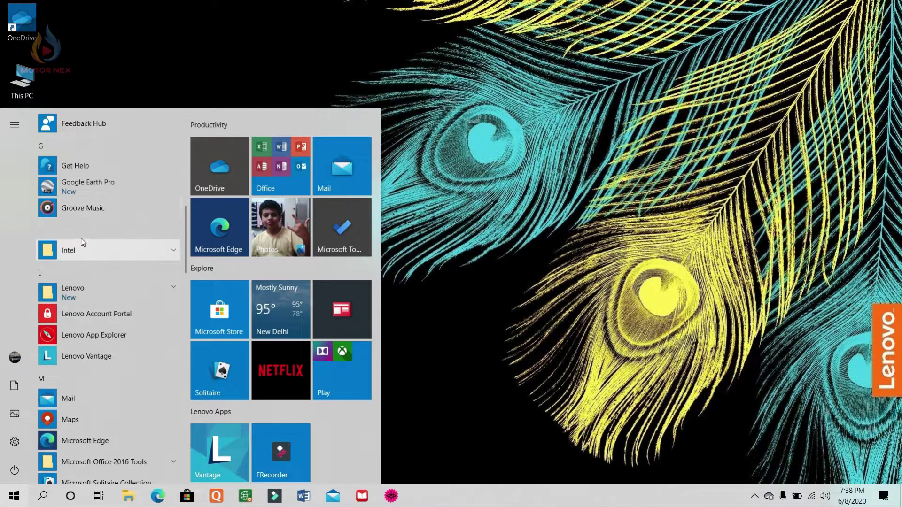
left_click(81, 205)
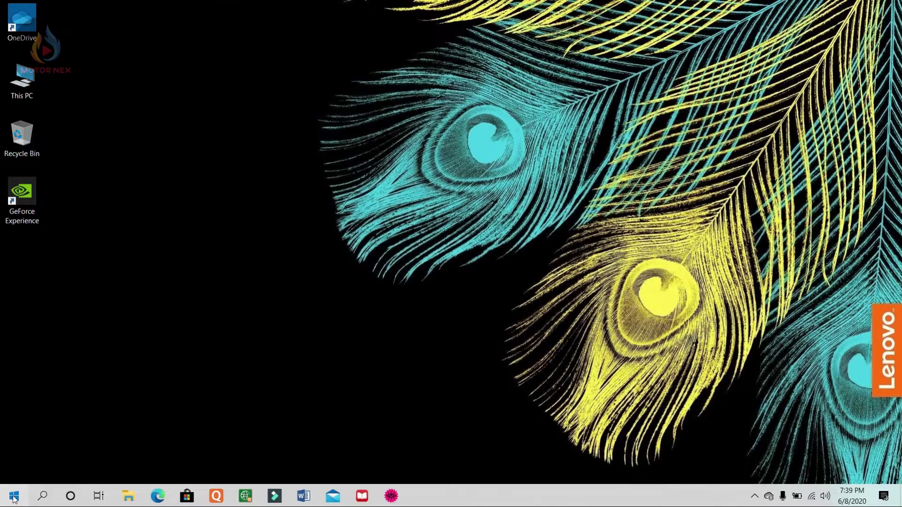
Expand the Play tile folder in Start, examine the installed apps down to Paint 3D, and dismiss Start.
left_click(14, 497)
scroll(264, 321, "down", 1)
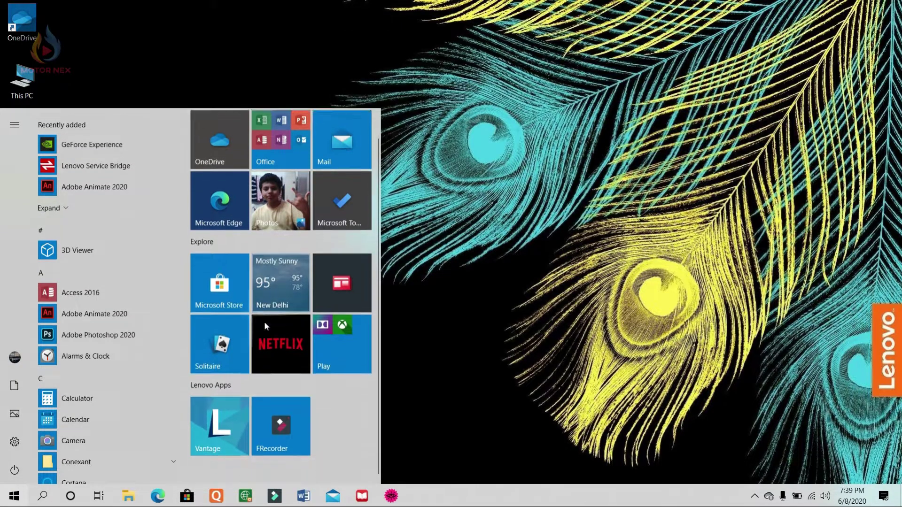
left_click(339, 323)
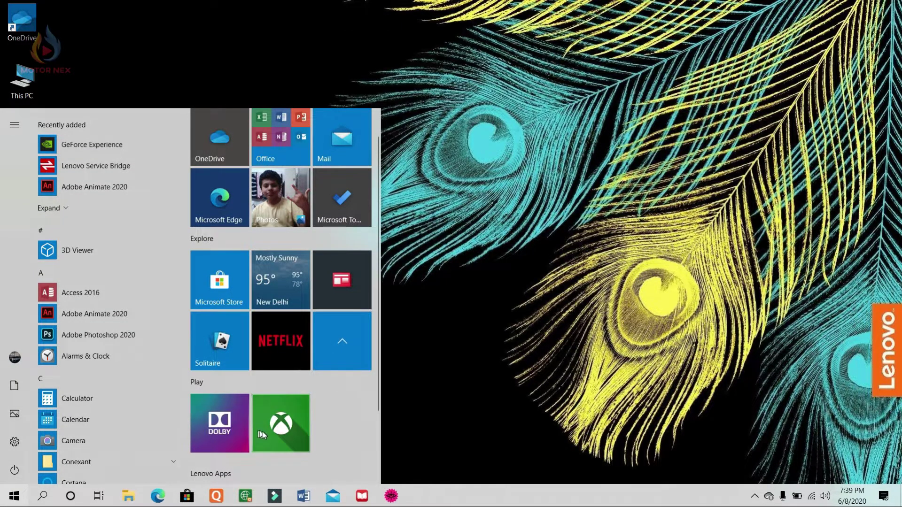
scroll(126, 356, "down", 10)
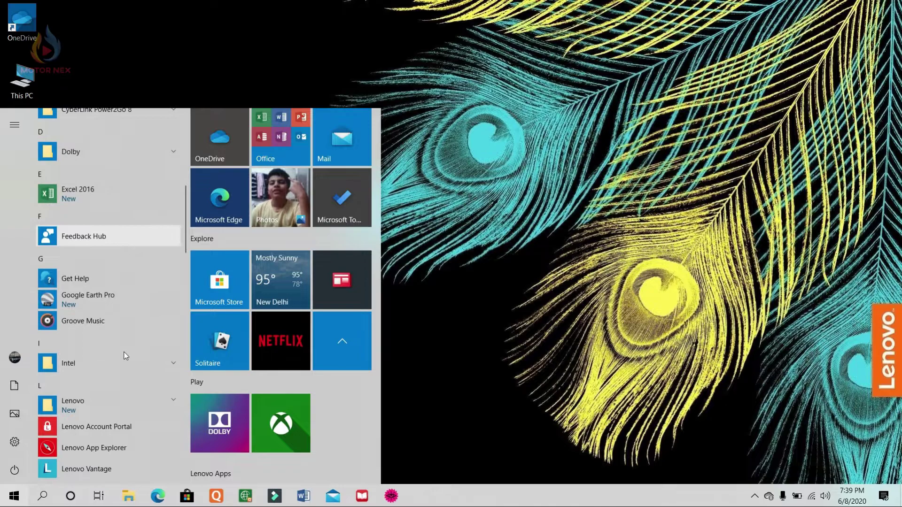
scroll(125, 356, "down", 3)
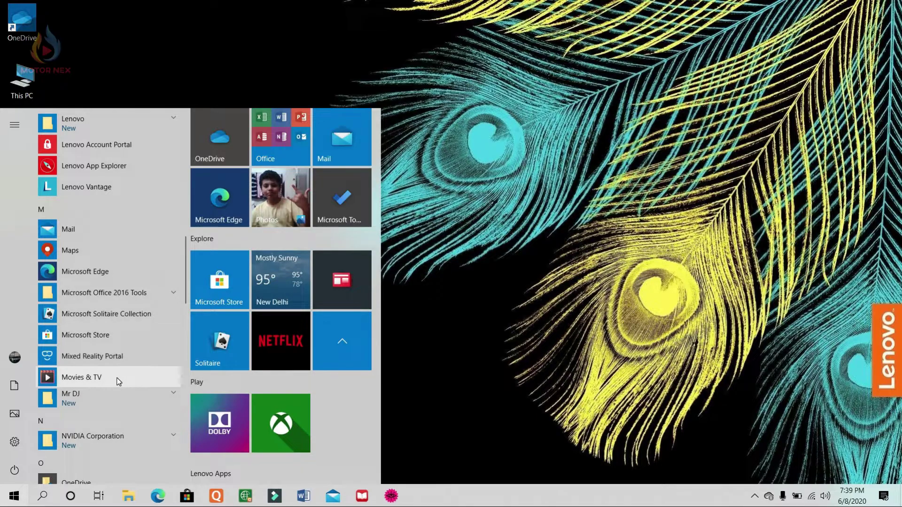
scroll(119, 381, "down", 2)
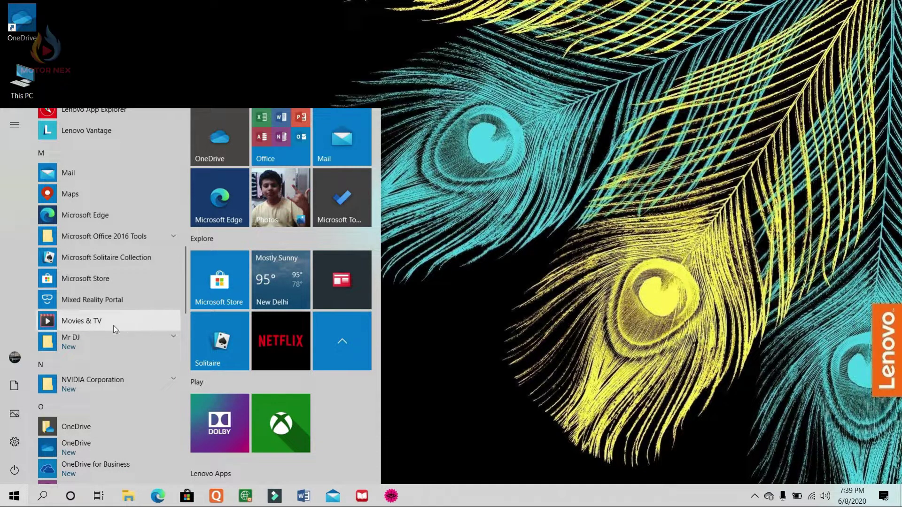
scroll(122, 331, "down", 2)
scroll(120, 345, "down", 4)
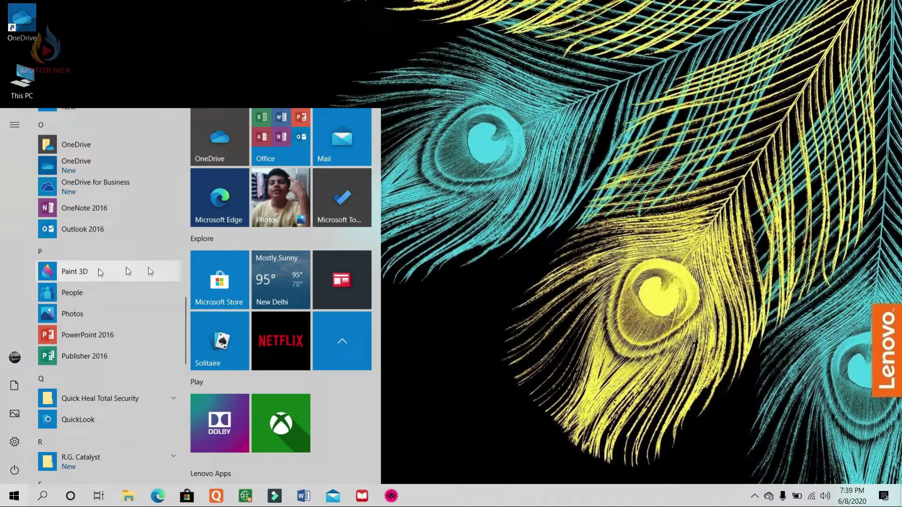
left_click(526, 365)
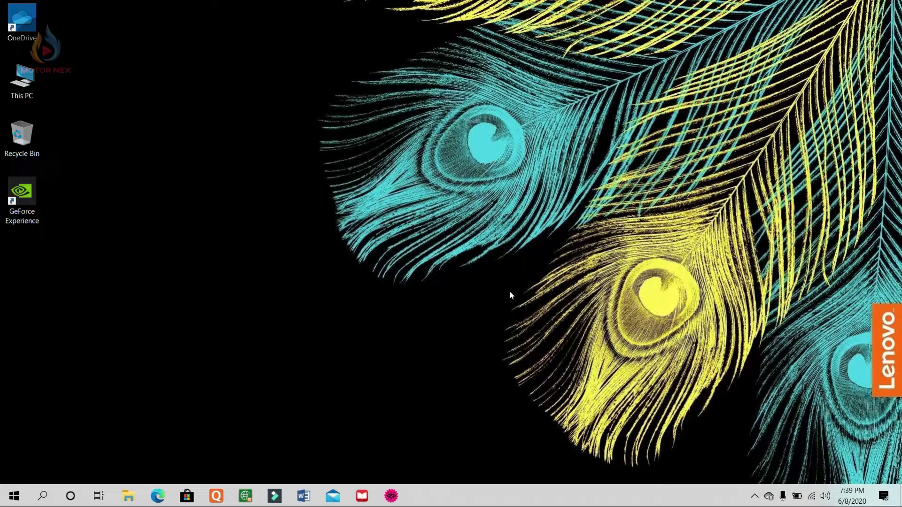
Show the Game Bar's Performance, Audio and Capture widgets, and move Capture and Audio clear of the Performance widget.
key("Tab")
key("super+g")
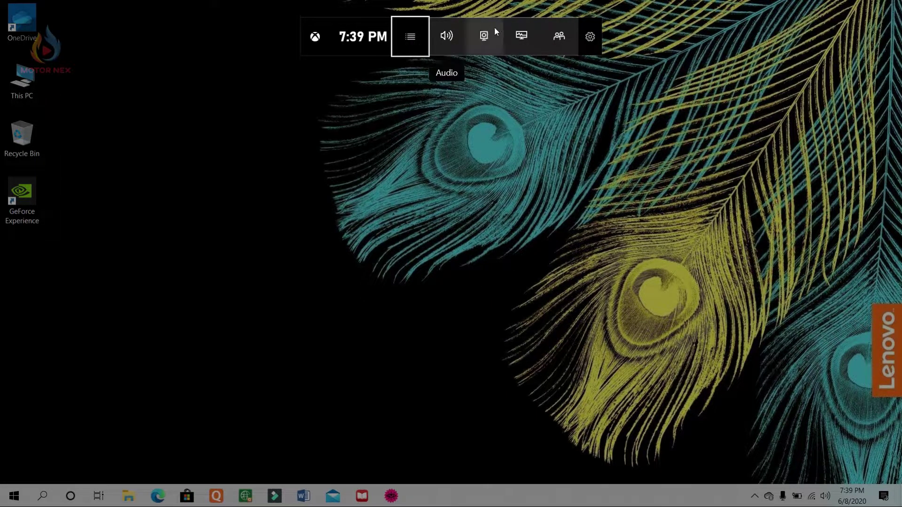
left_click(521, 36)
left_click(446, 36)
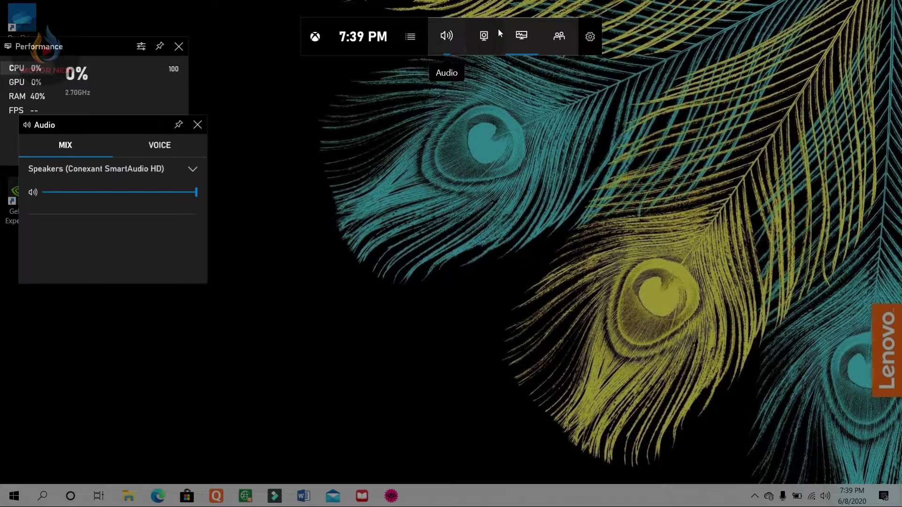
left_click(484, 36)
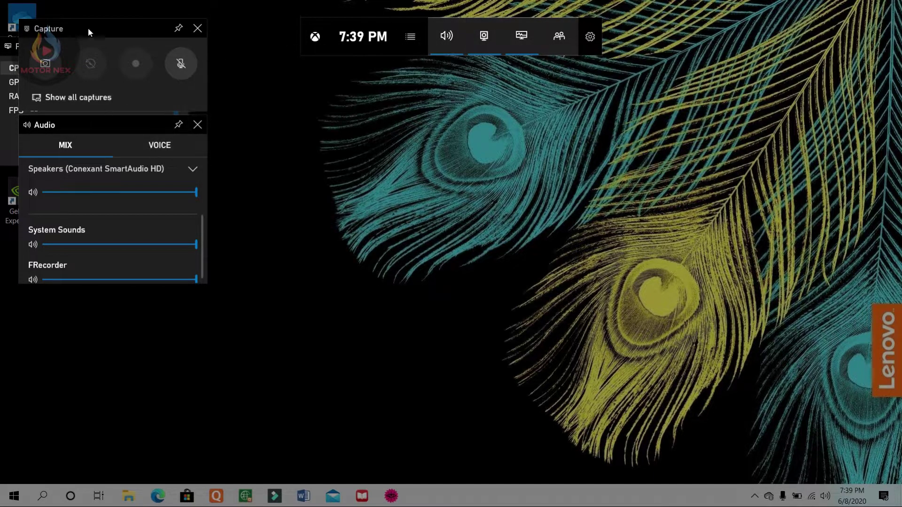
left_click_drag(94, 27, 320, 96)
left_click_drag(94, 124, 239, 191)
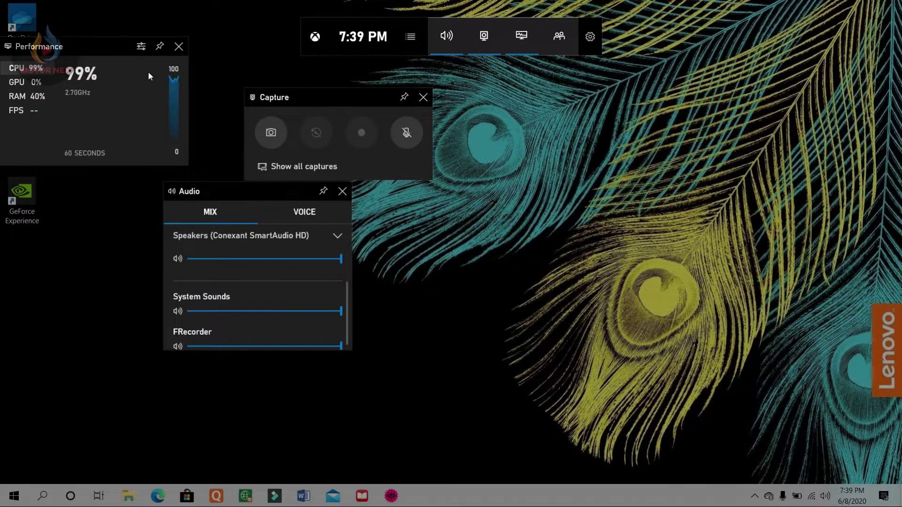
Keep only the Performance widget pinned on the desktop, collapse its graph, and bring the Game Bar back up.
left_click(159, 47)
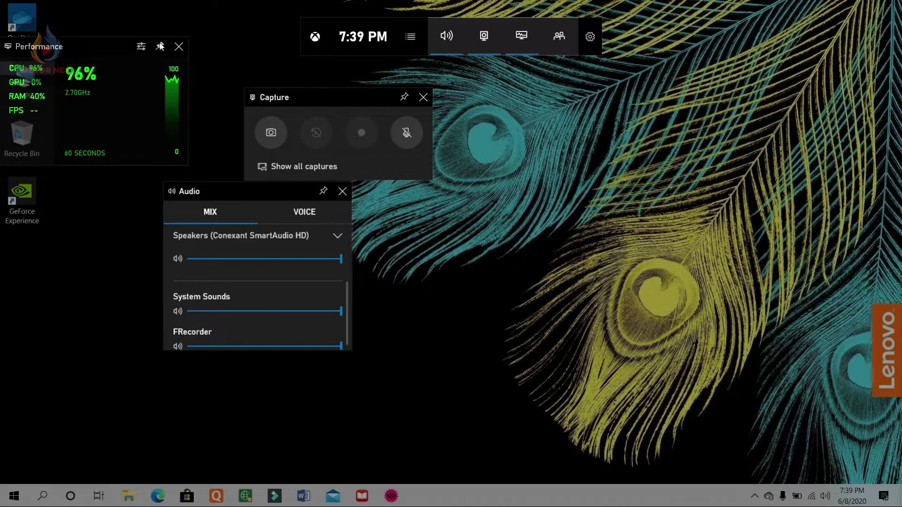
left_click(423, 97)
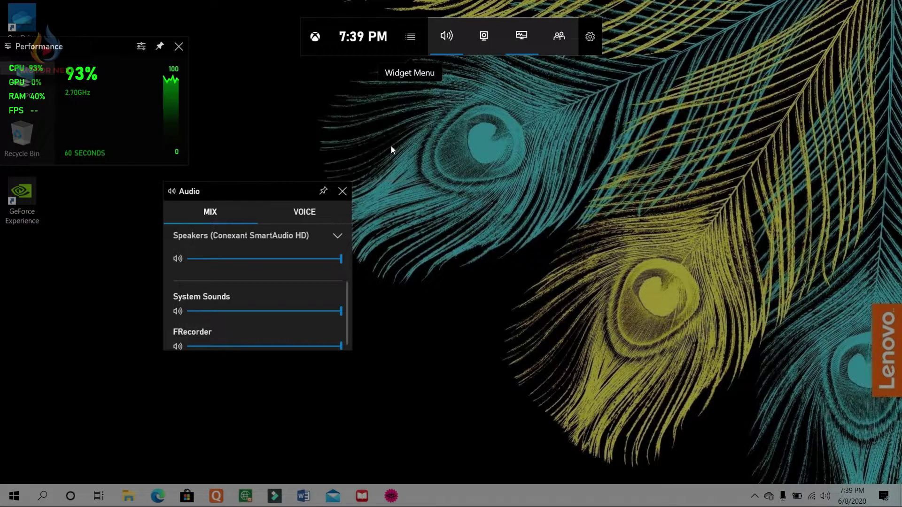
left_click(342, 191)
left_click(447, 174)
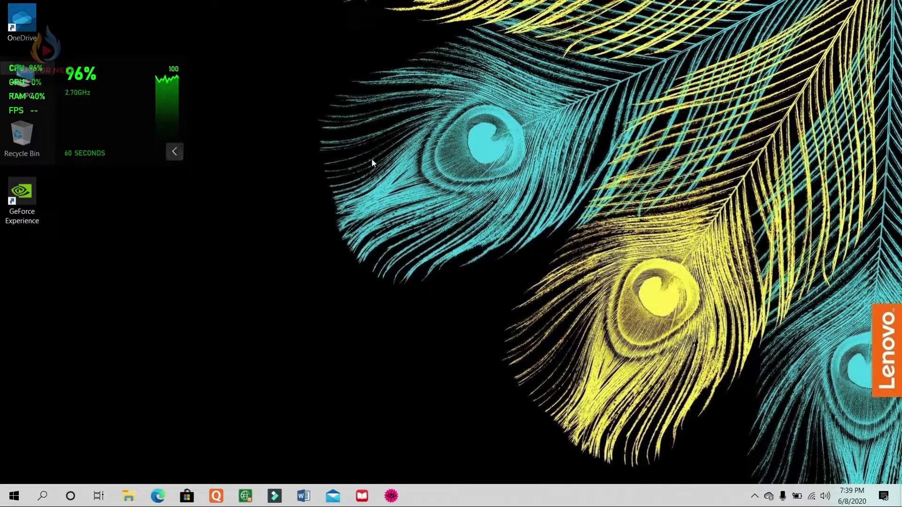
left_click(179, 153)
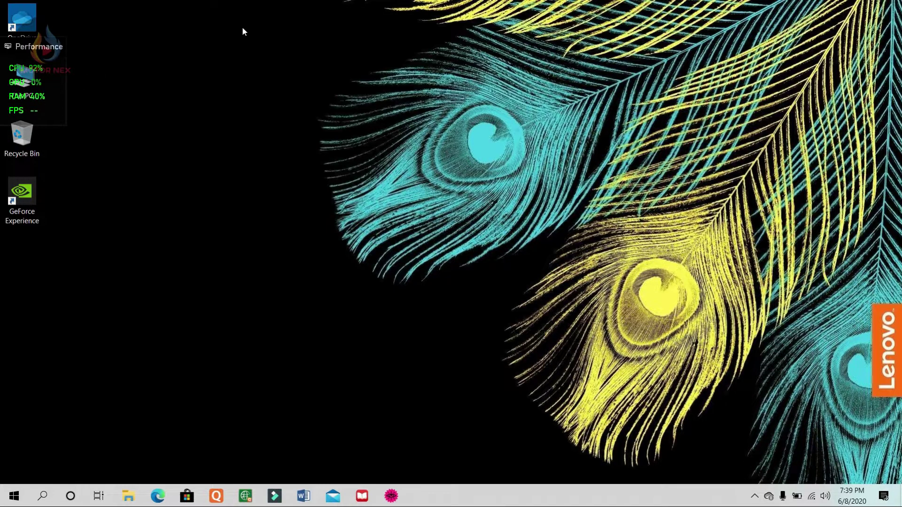
key("super+g")
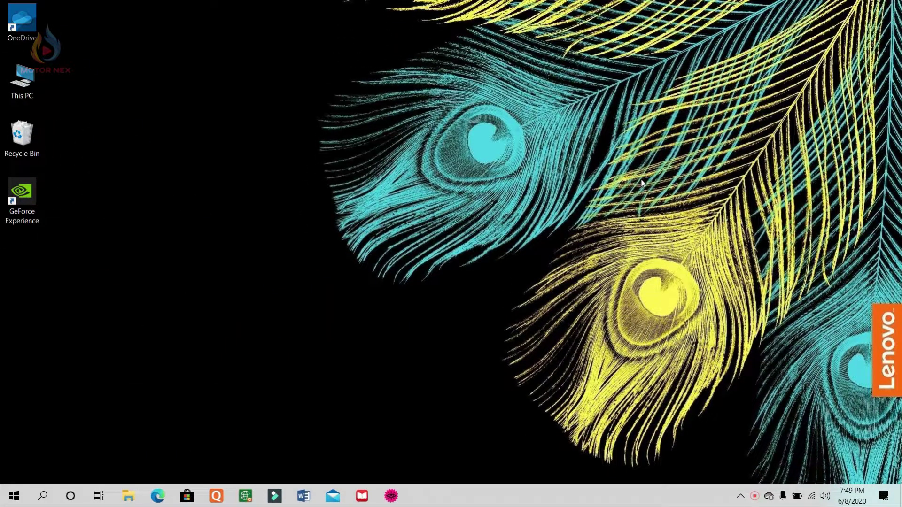
In the Ease of Access text cursor settings, switch the indicator off and on and reduce its size to about a quarter, and minimize Settings.
left_click(14, 497)
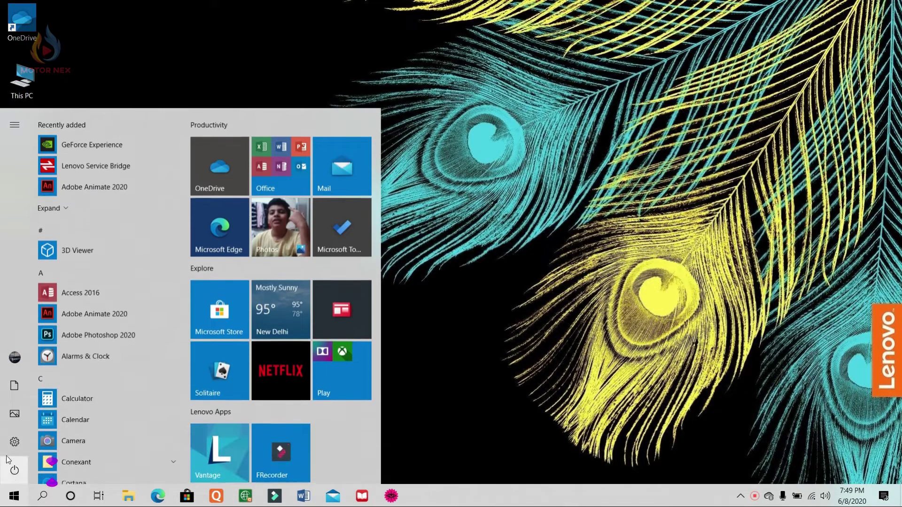
left_click(9, 440)
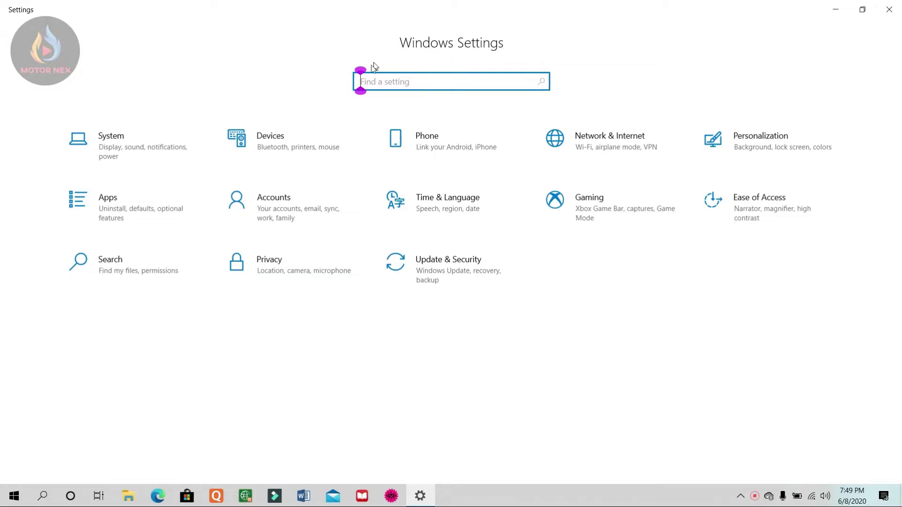
left_click(766, 201)
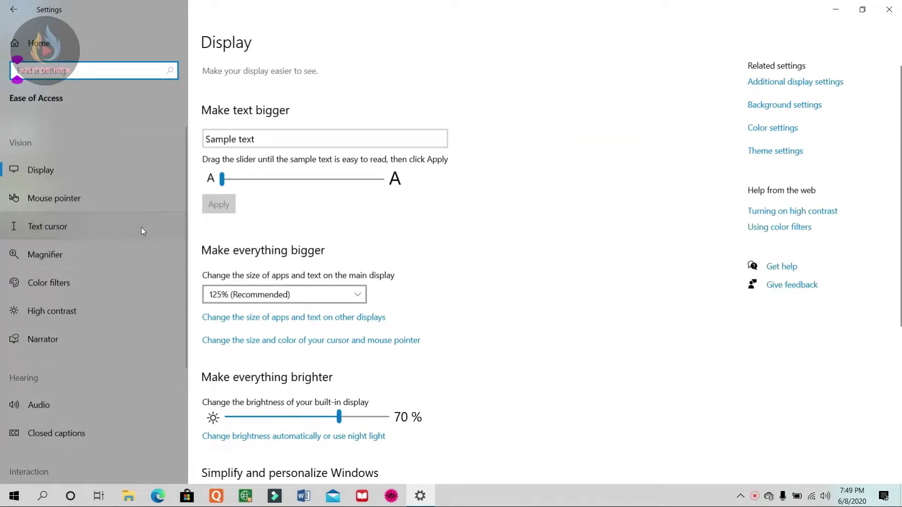
left_click(141, 227)
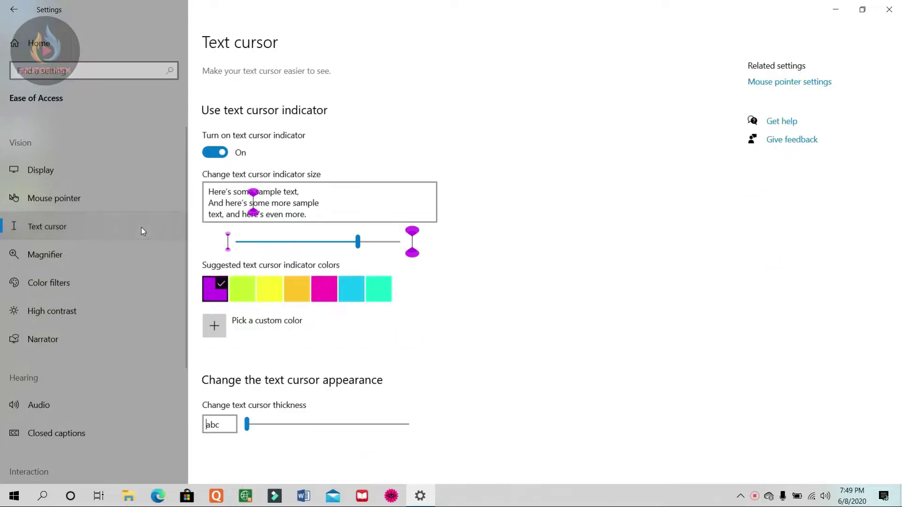
left_click(220, 159)
left_click(221, 160)
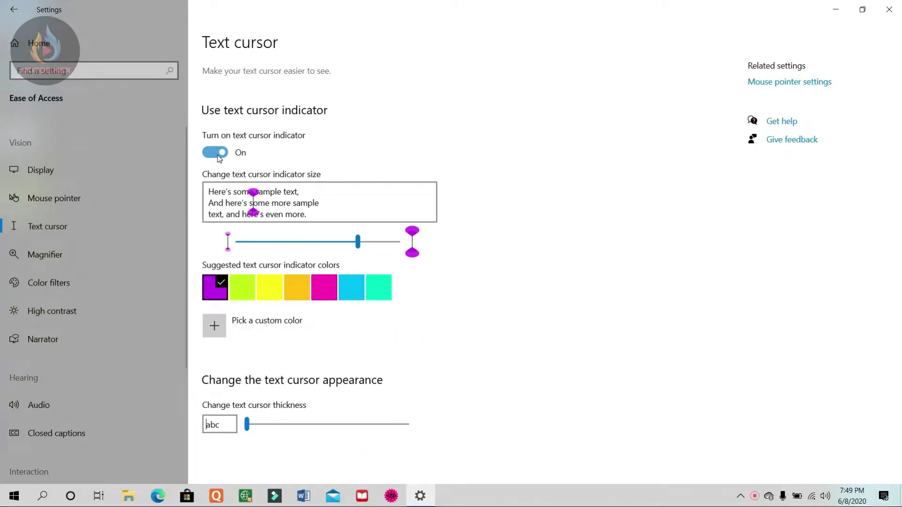
left_click_drag(472, 246, 278, 272)
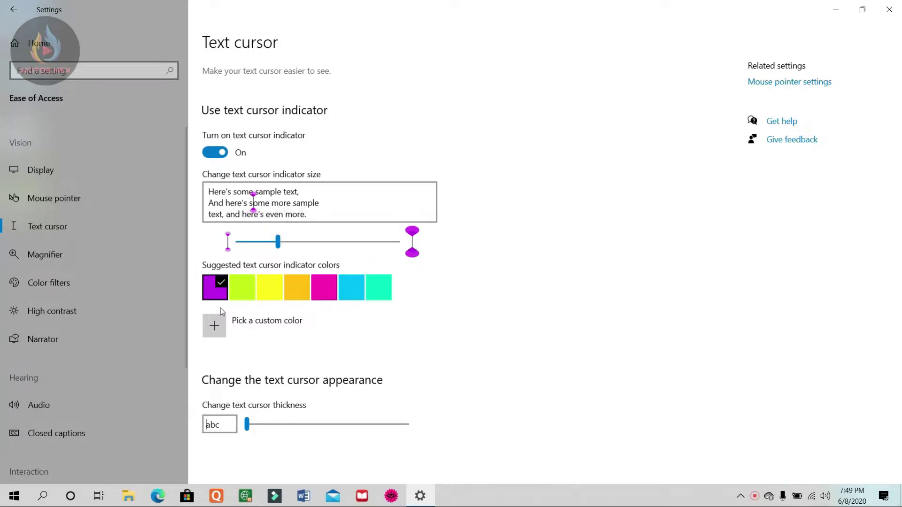
left_click(836, 10)
Place the text cursor in the Run dialog's winver entry and run the command.
key("super+r")
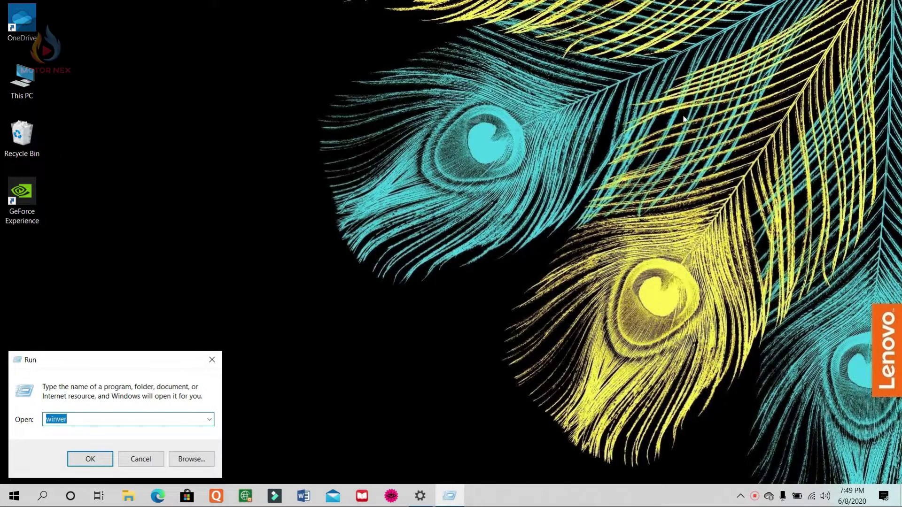
left_click(67, 419)
left_click(111, 459)
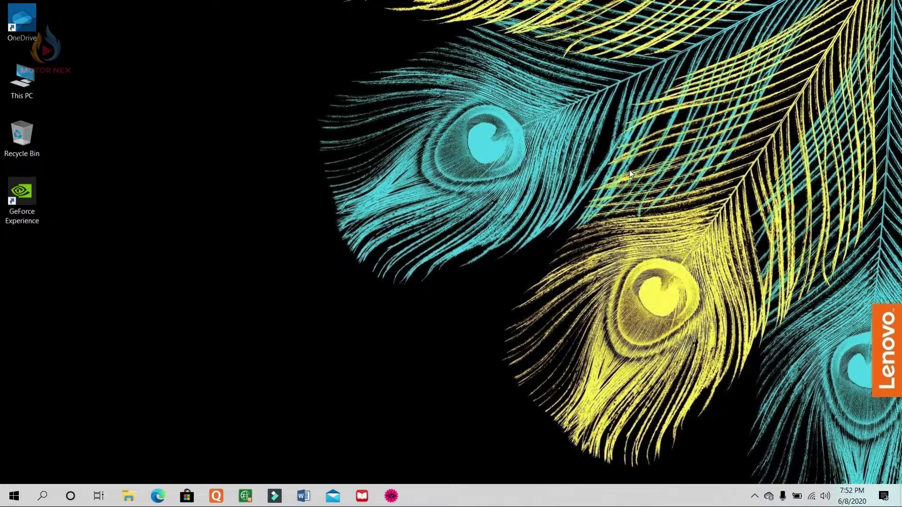
Open the Recovery settings under Update & Security, start Reset this PC and choose Remove everything.
left_click(15, 502)
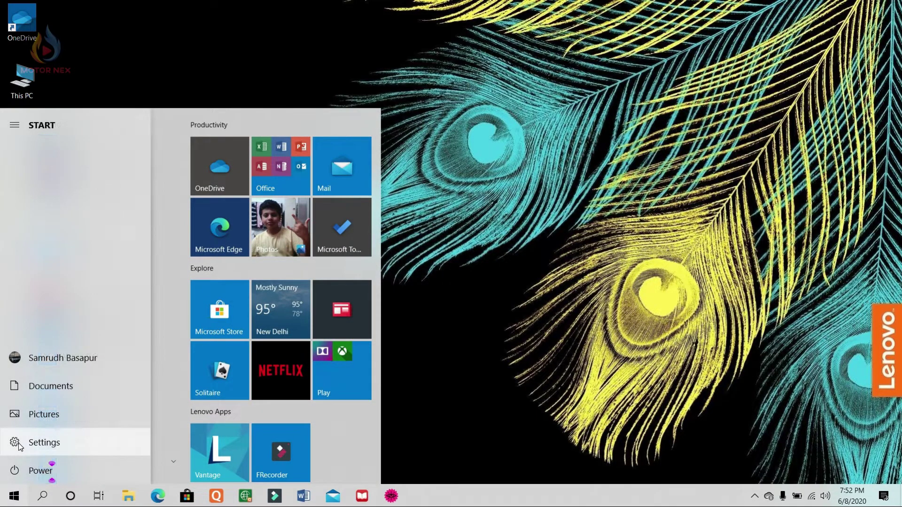
left_click(18, 444)
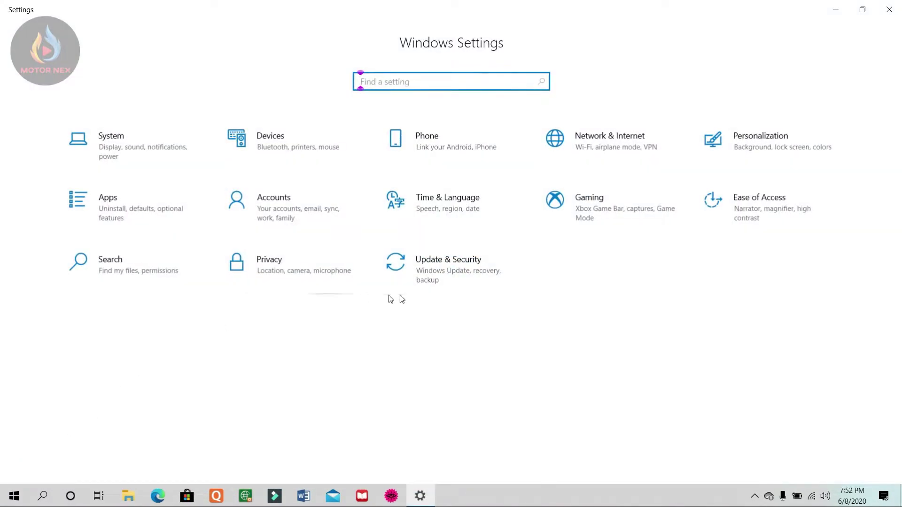
left_click(417, 270)
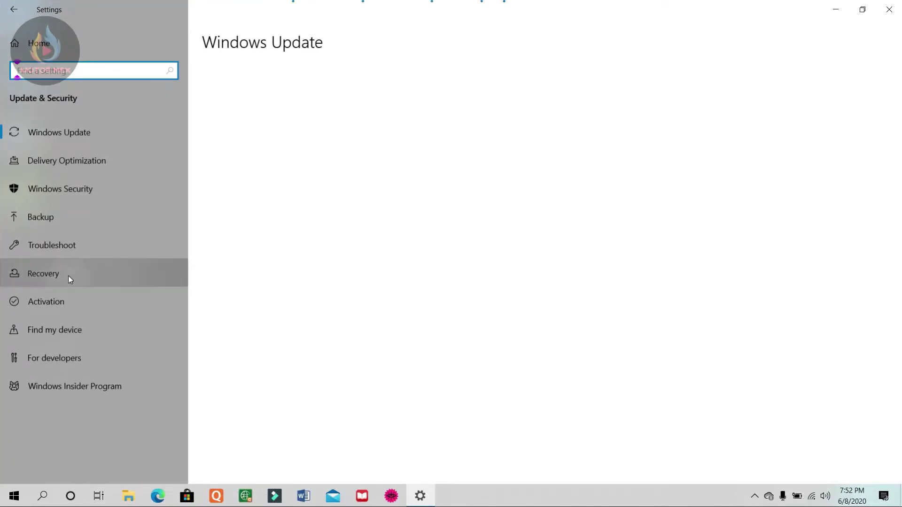
left_click(69, 275)
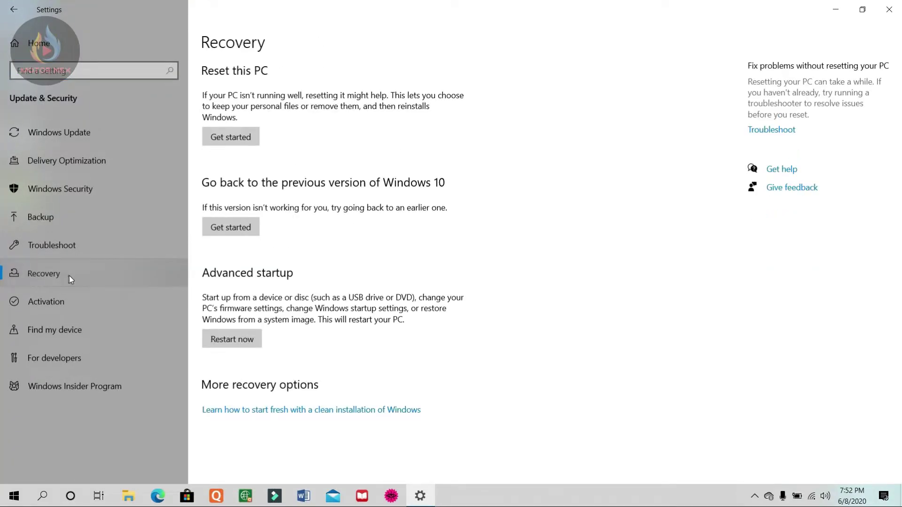
left_click(245, 139)
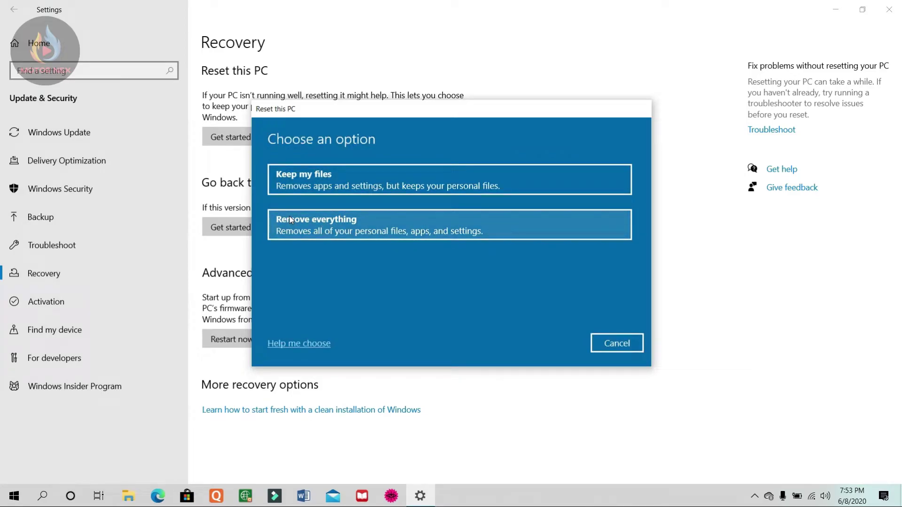
left_click(341, 236)
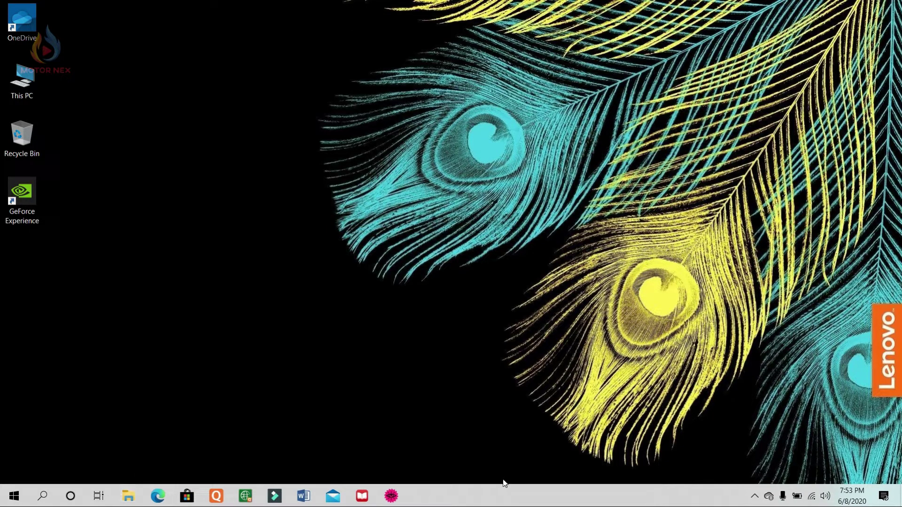
Add two new virtual desktops, Desktop 2 and Desktop 3, in Task View.
left_click(91, 501)
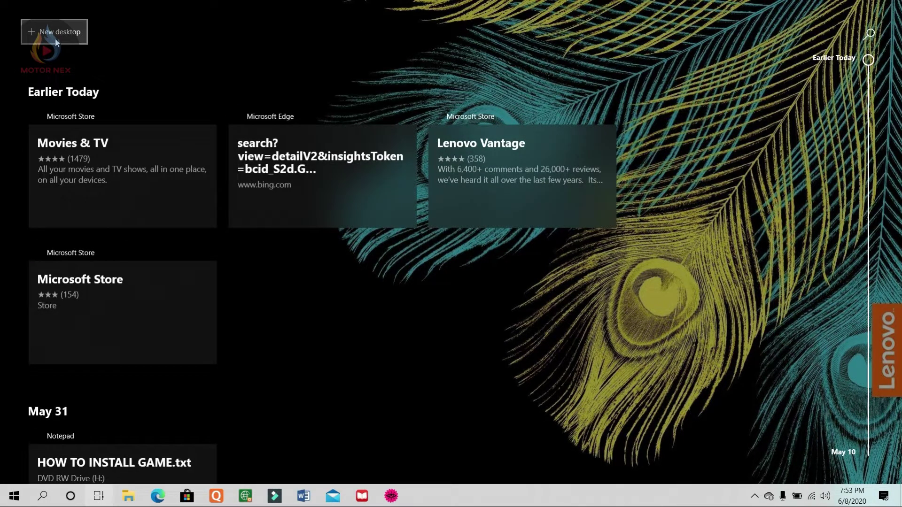
left_click(55, 38)
left_click(263, 41)
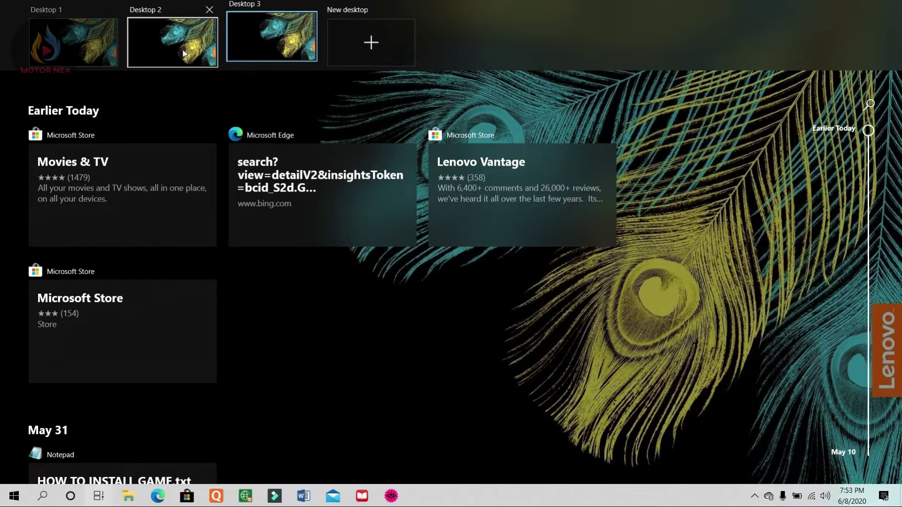
Rename the Desktop 1 virtual desktop as DeSkjmsdf and switch to Desktop 2.
mouse_move(61, 11)
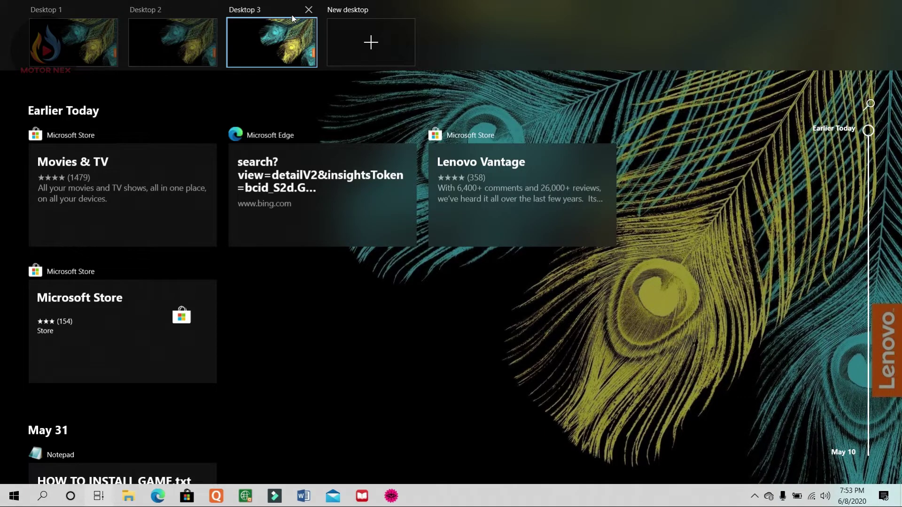
left_click(76, 10)
key("BackSpace")
key("BackSpace")
key("BackSpace")
key("BackSpace")
key("BackSpace")
key("BackSpace")
key("BackSpace")
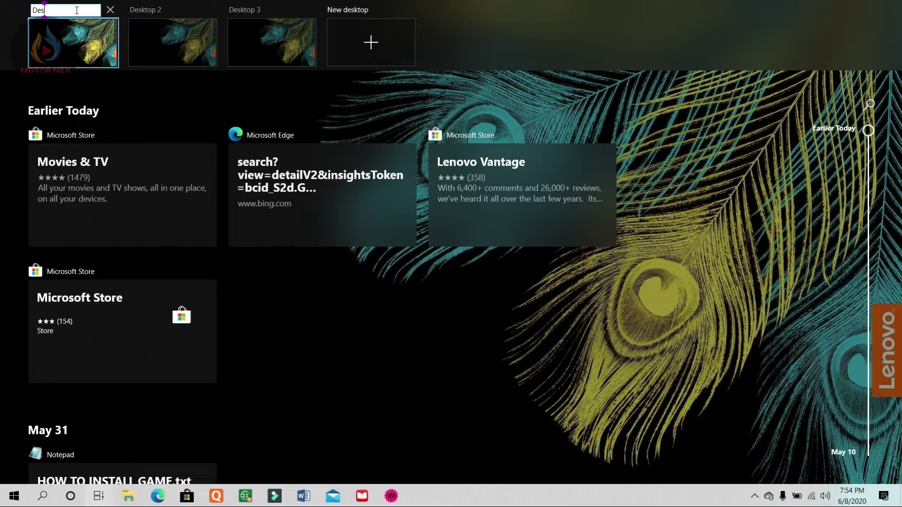
type("Skjmsdf")
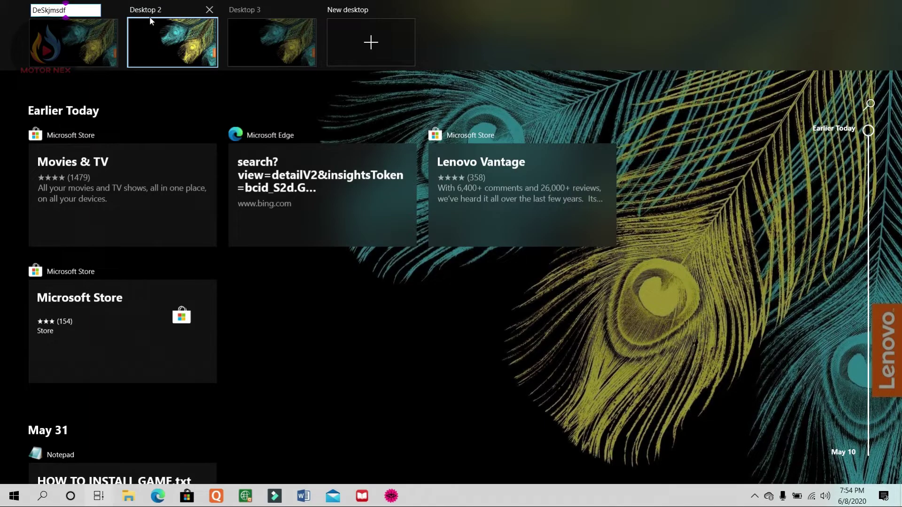
left_click(196, 31)
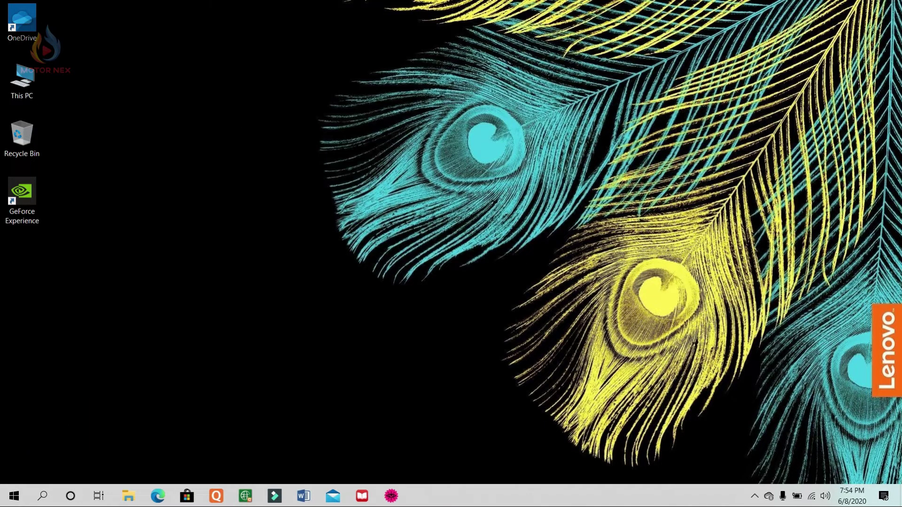
Append two sunglasses-face emojis to Desktop 2's name in Task View and switch to Desktop 3.
left_click(98, 496)
left_click(160, 10)
left_click(167, 9)
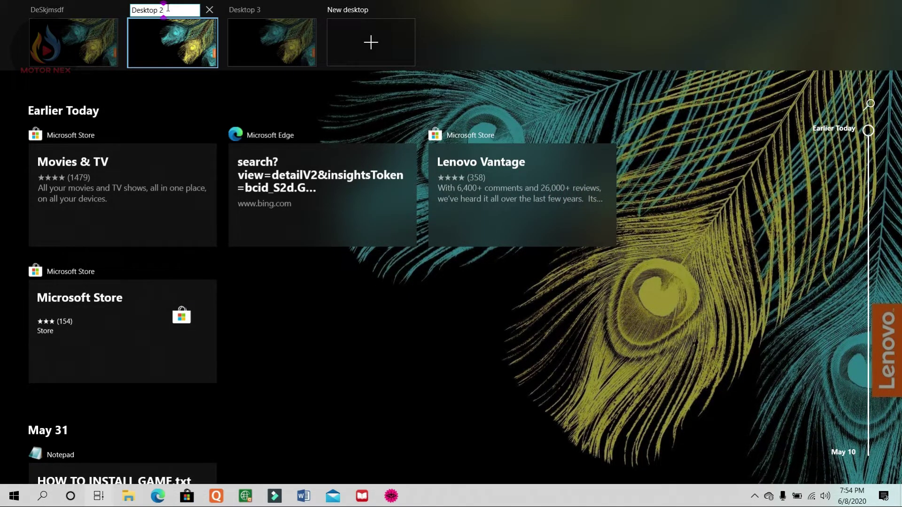
key("super+period")
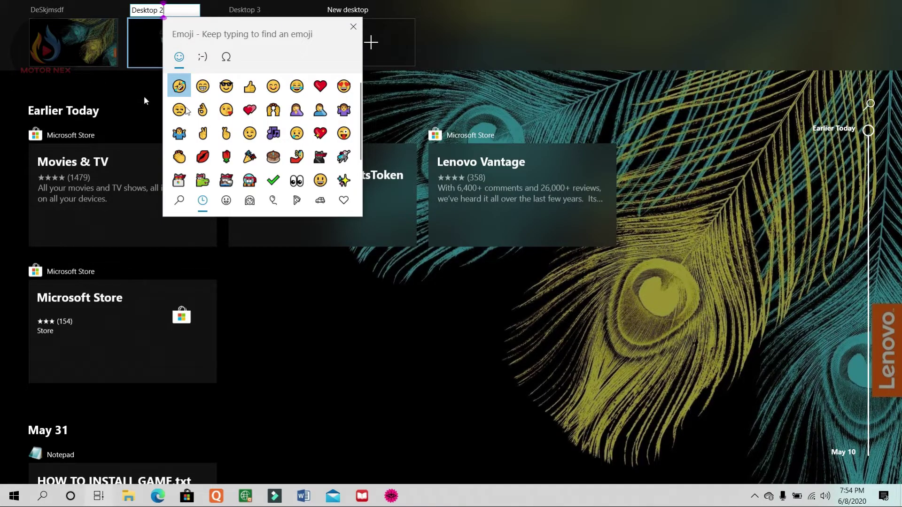
left_click(226, 86)
left_click(226, 86)
left_click(350, 23)
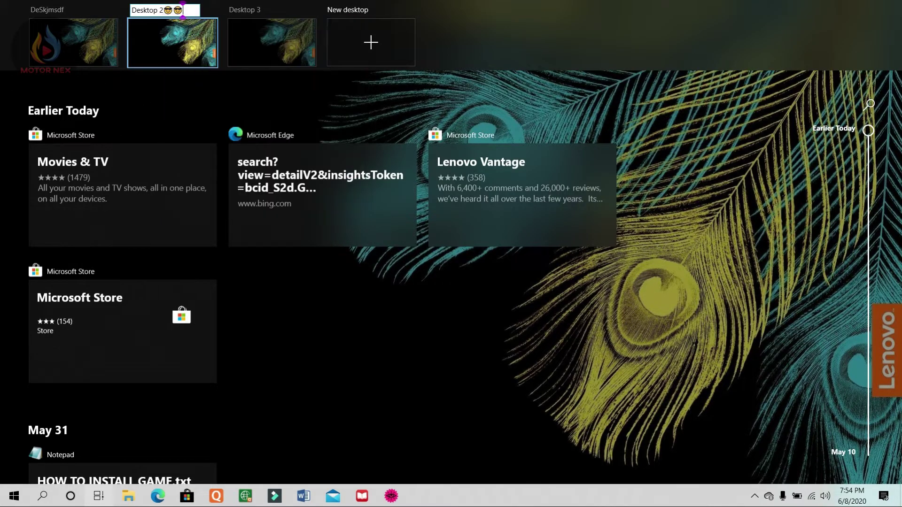
key("Return")
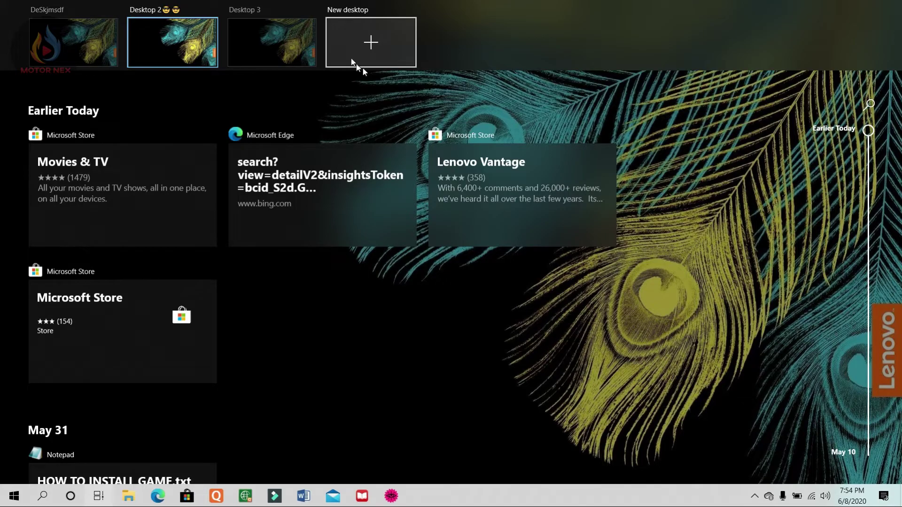
left_click(317, 49)
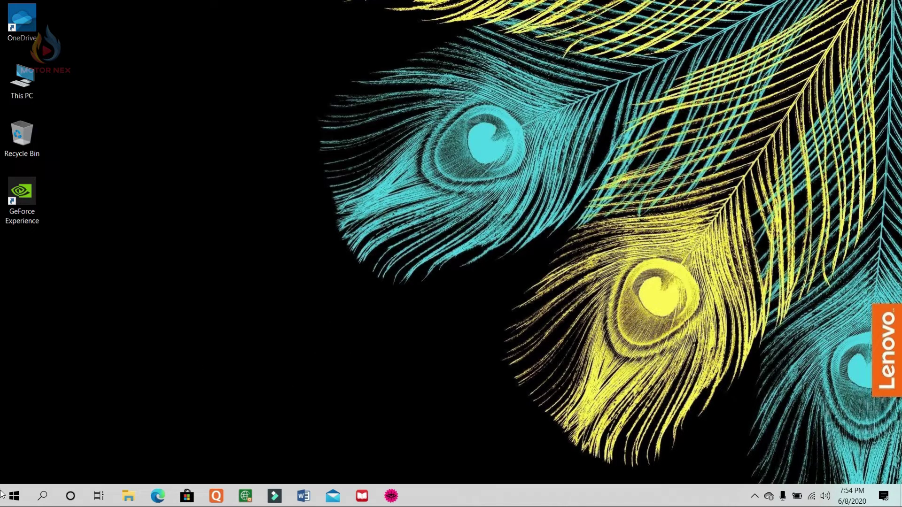
left_click(14, 496)
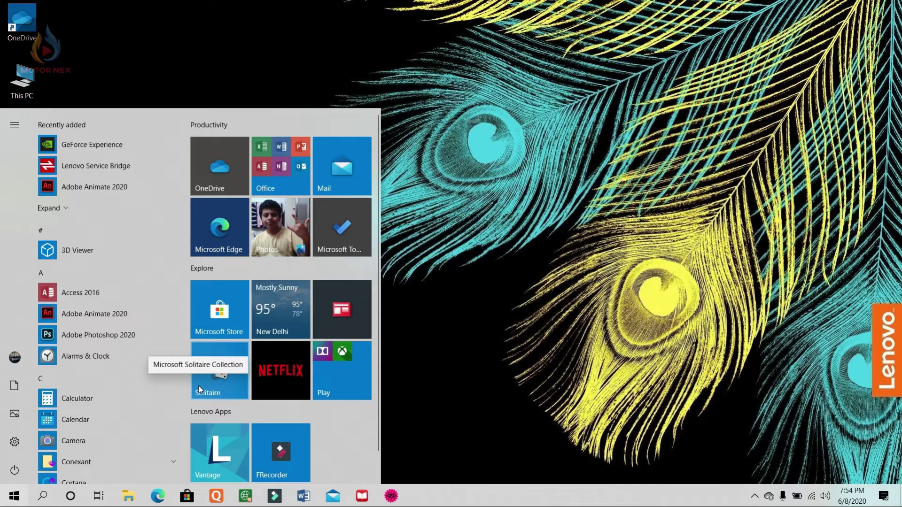
left_click(614, 266)
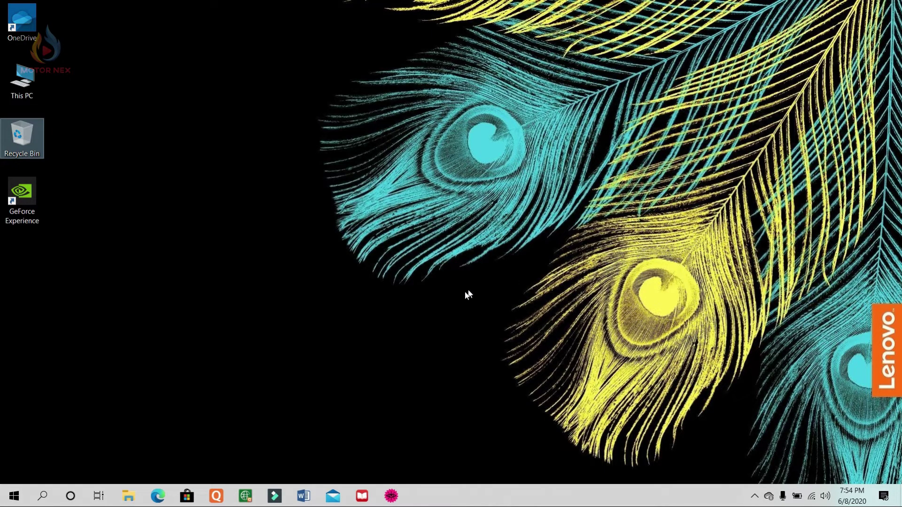